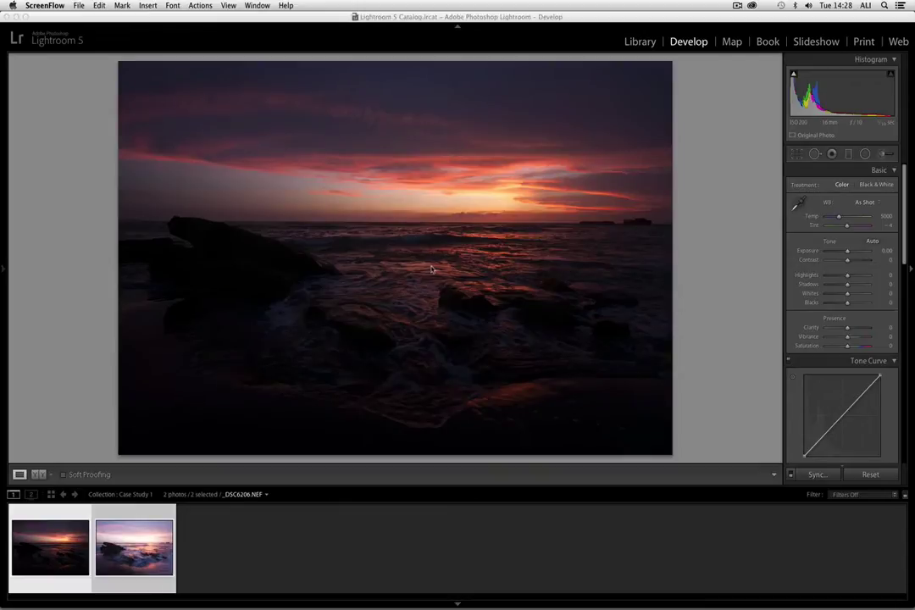
# Step: Load the brighter purple exposure _DSC6207.NEF from the filmstrip
pyautogui.click(138, 532)
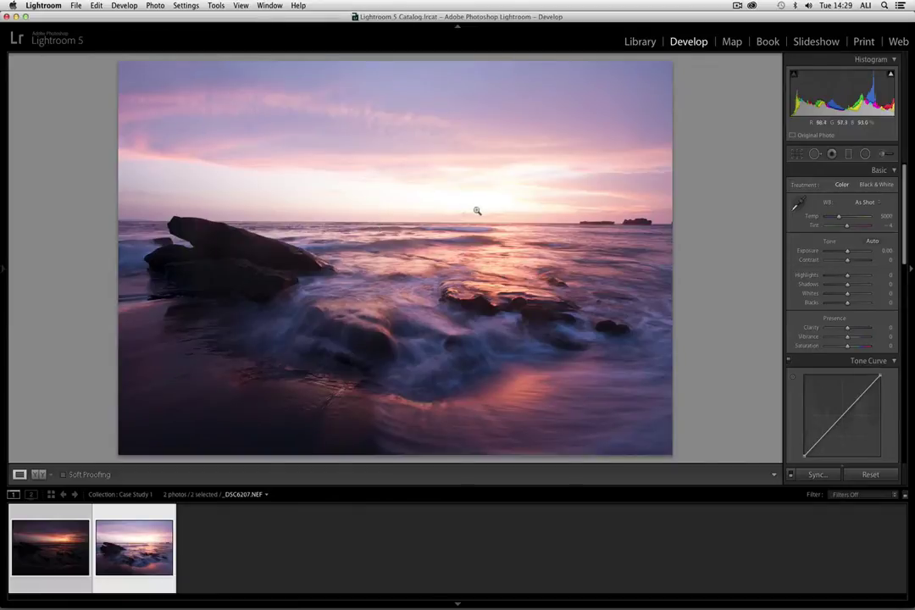
# Step: Trial-lower Highlights on the bright exposure, reset Highlights and Whites to 0, then load _DSC6206.NEF
pyautogui.moveTo(891, 78)
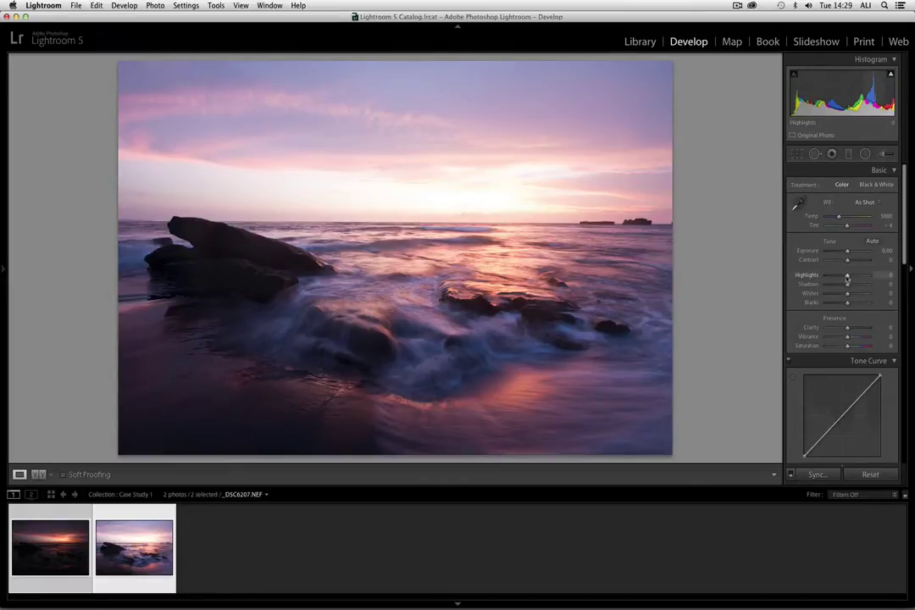
pyautogui.moveTo(847, 275); pyautogui.dragTo(829, 294)
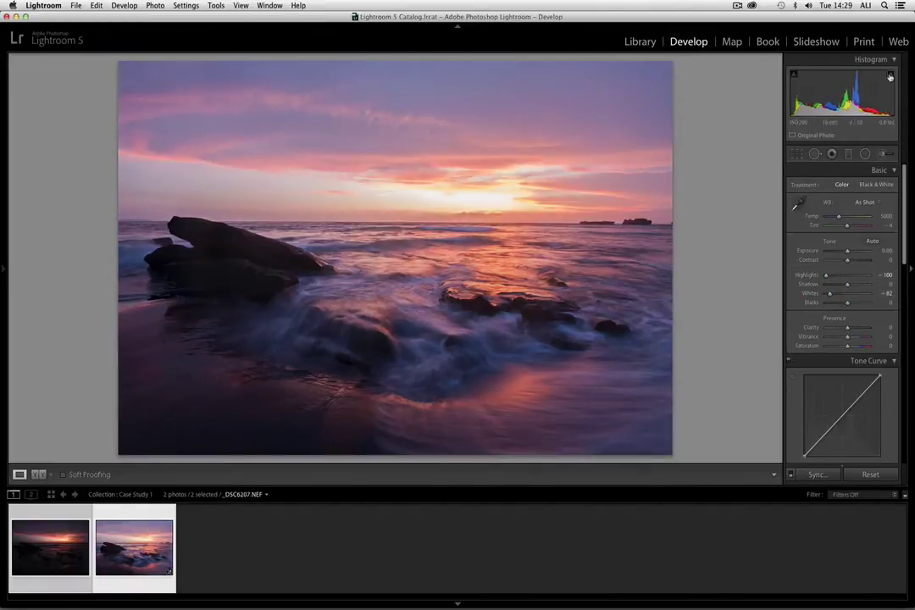
pyautogui.doubleClick(806, 276)
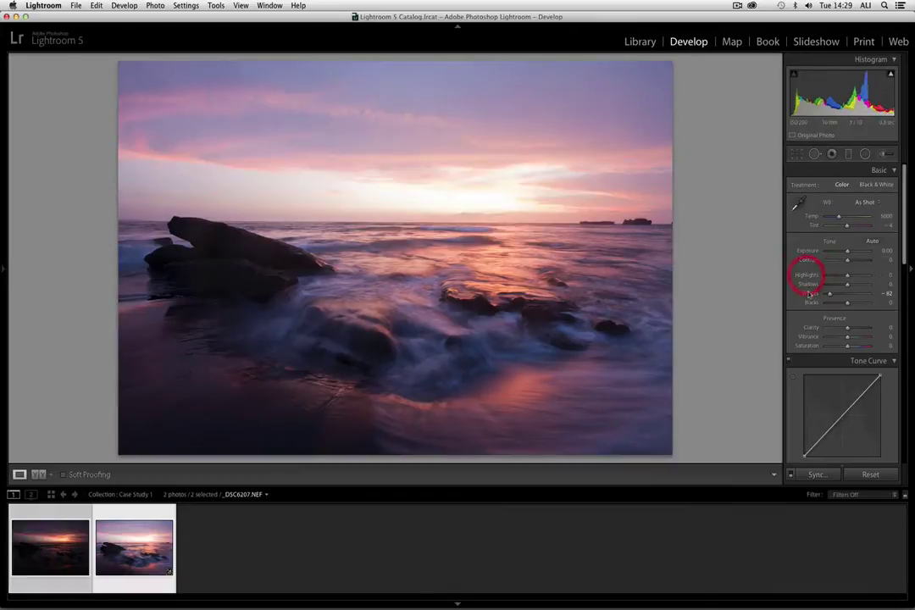
pyautogui.doubleClick(807, 293)
pyautogui.click(15, 552)
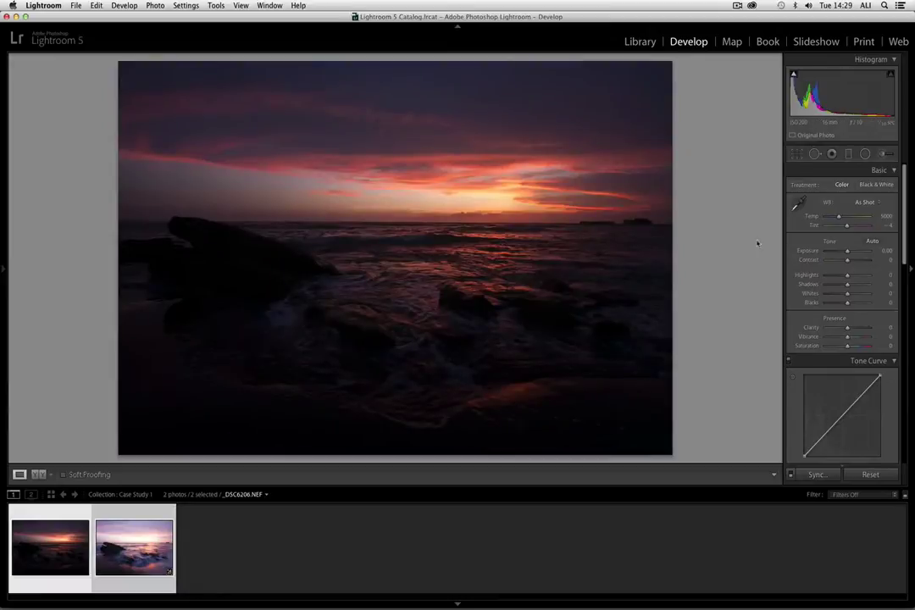
pyautogui.click(520, 197)
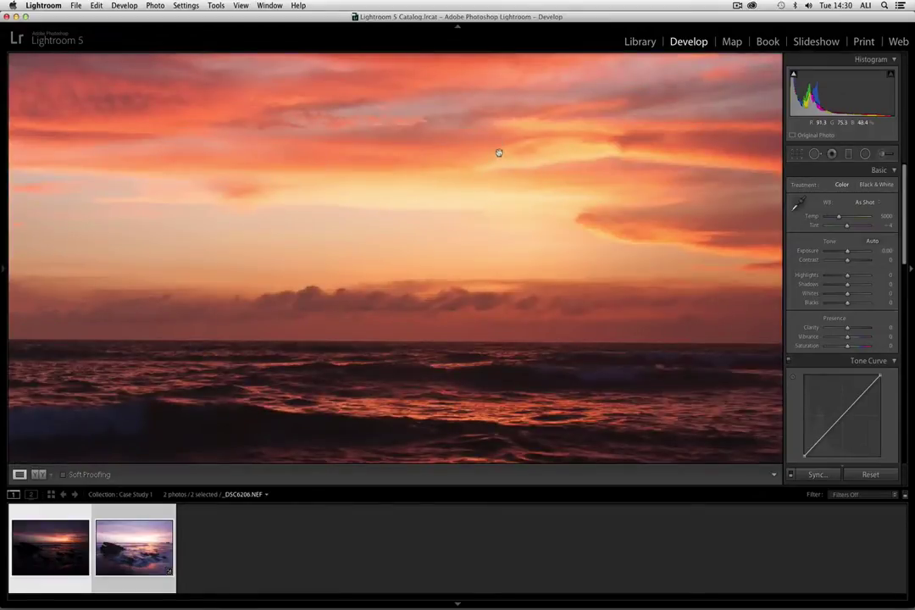
pyautogui.click(510, 153)
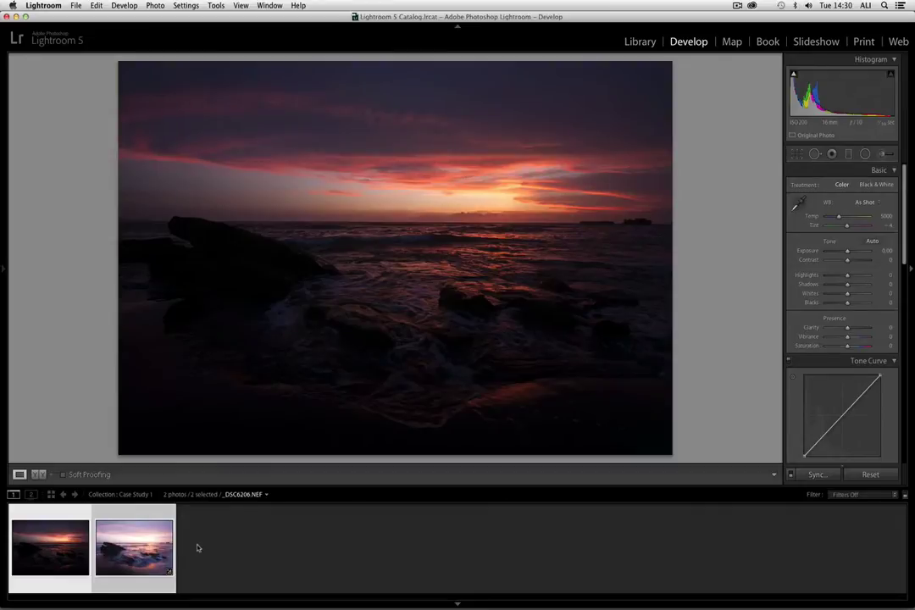
# Step: Apply the Chromatic & Sharpen preset to the dark sunset exposure
pyautogui.click(119, 548)
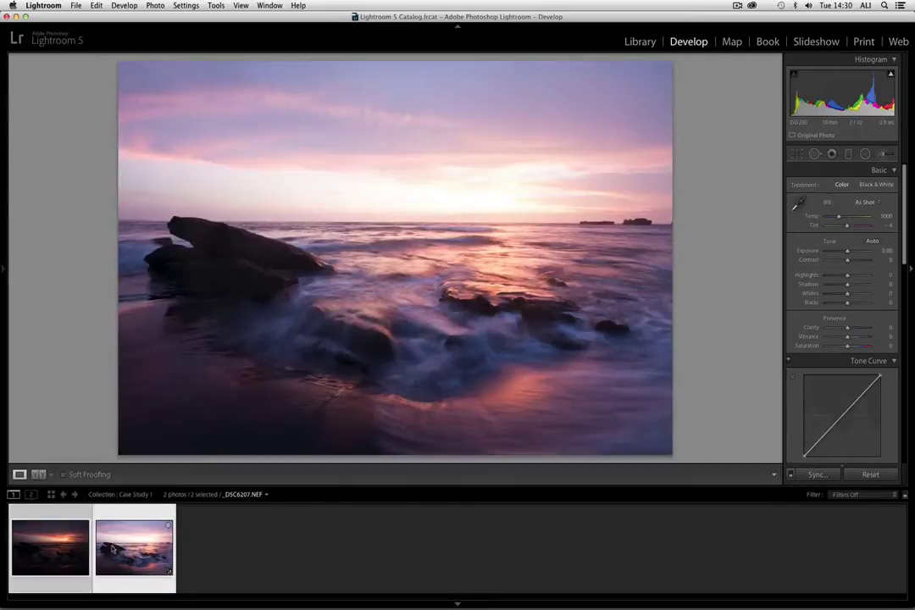
pyautogui.click(72, 547)
pyautogui.click(57, 543)
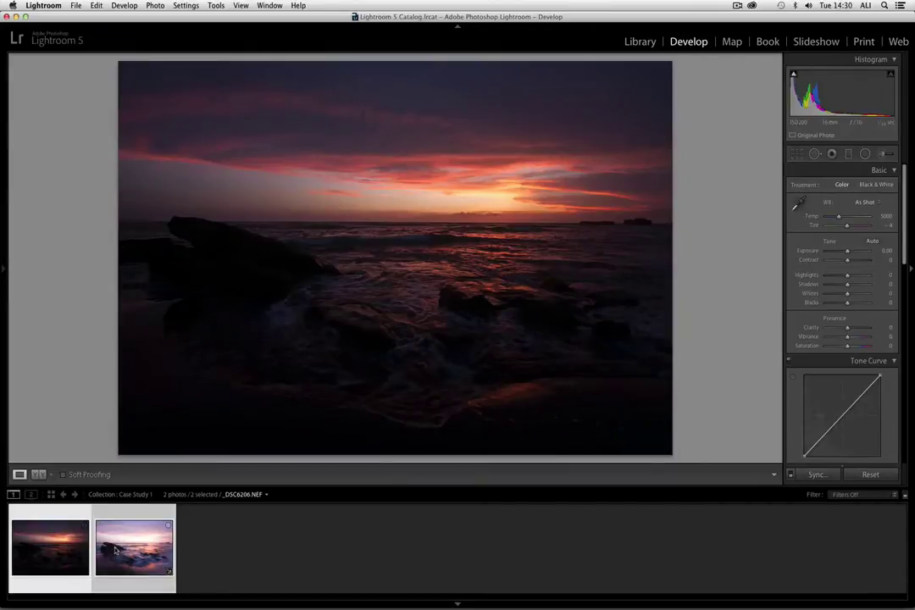
pyautogui.click(63, 525)
pyautogui.moveTo(5, 267)
pyautogui.click(69, 288)
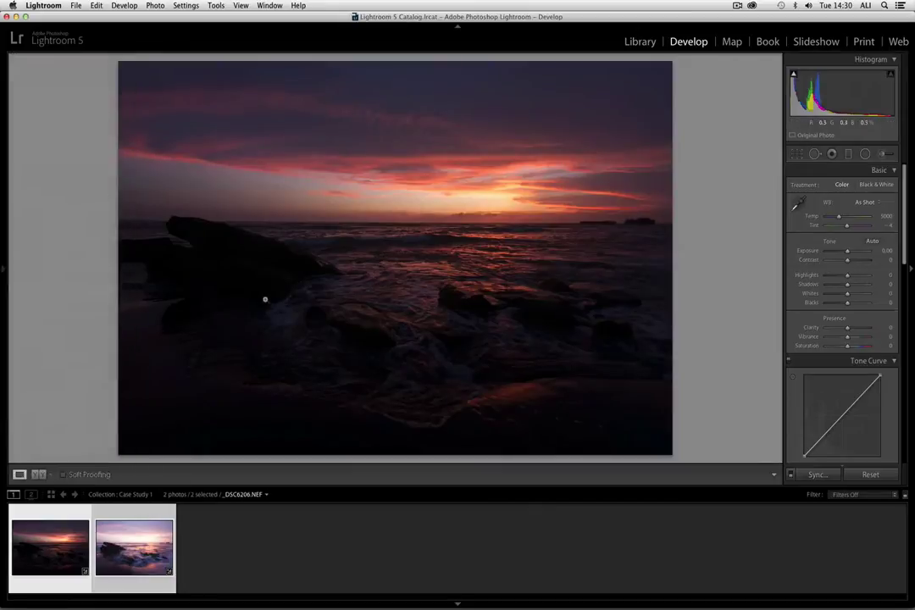
# Step: Enable Remove Chromatic Aberration, then inspect the bright exposure at 1:1 on the horizon island
pyautogui.scroll(-10, 868, 339)
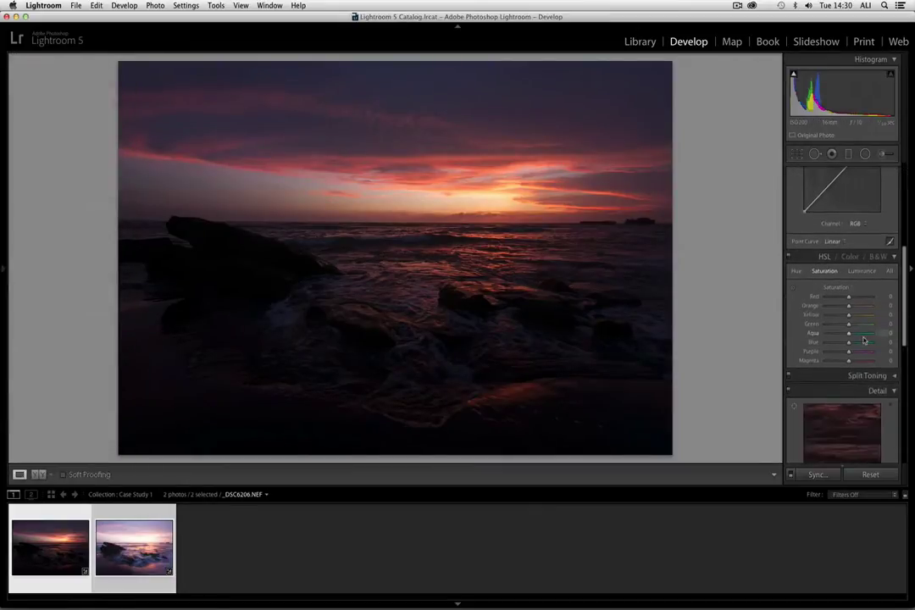
pyautogui.scroll(-3, 863, 338)
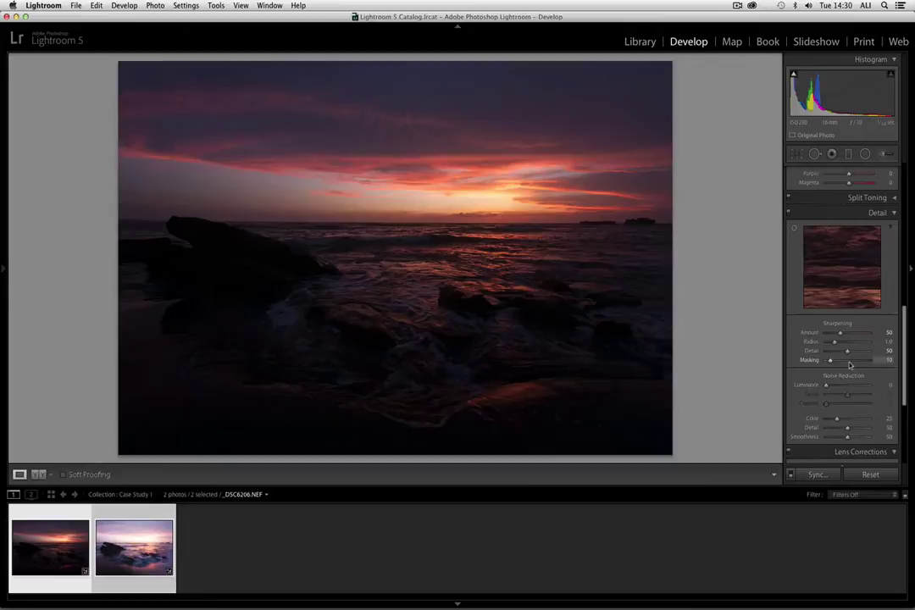
pyautogui.scroll(-3, 849, 364)
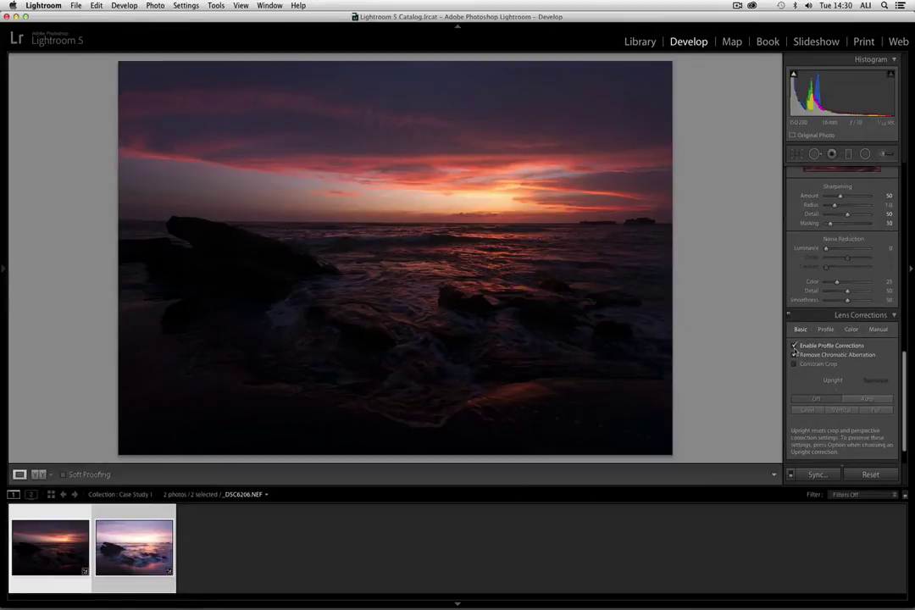
pyautogui.click(794, 354)
pyautogui.click(133, 547)
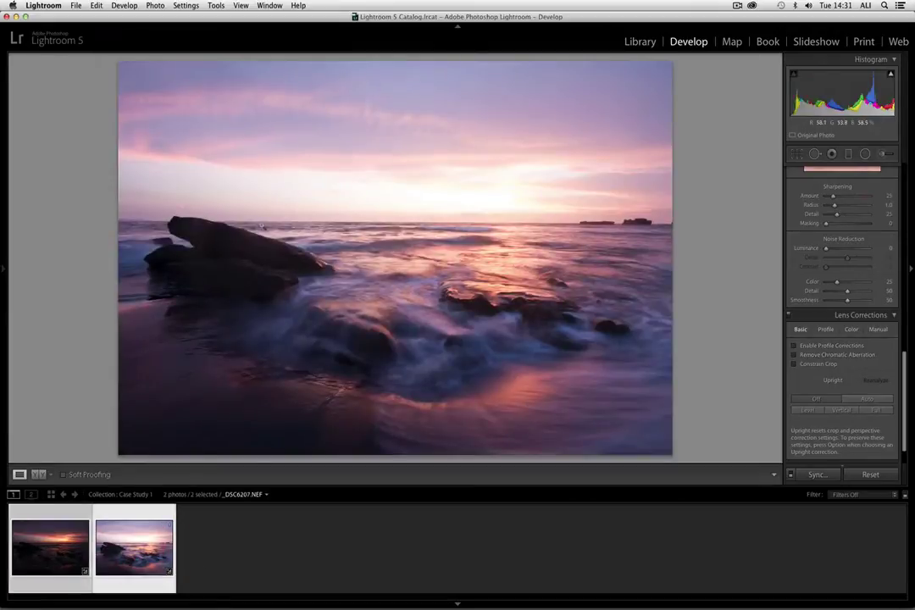
pyautogui.click(582, 217)
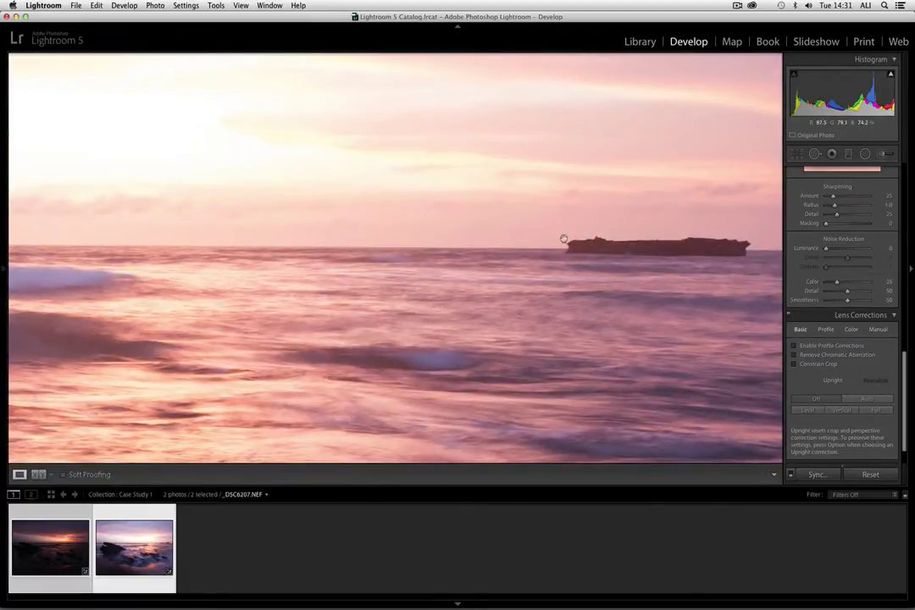
# Step: Synchronize _DSC6206's sharpening and lens corrections onto _DSC6207 and compare both photos
pyautogui.click(84, 549)
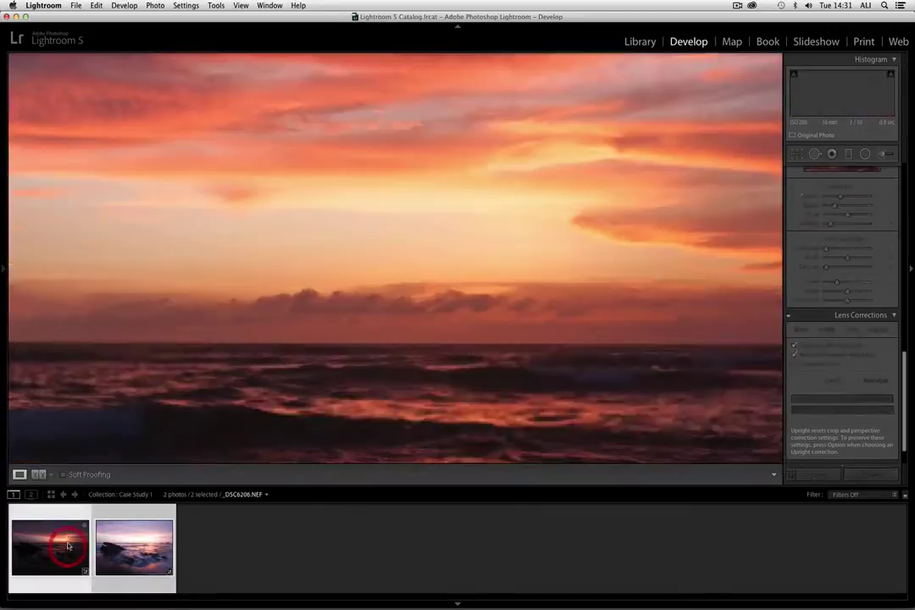
pyautogui.click(392, 346)
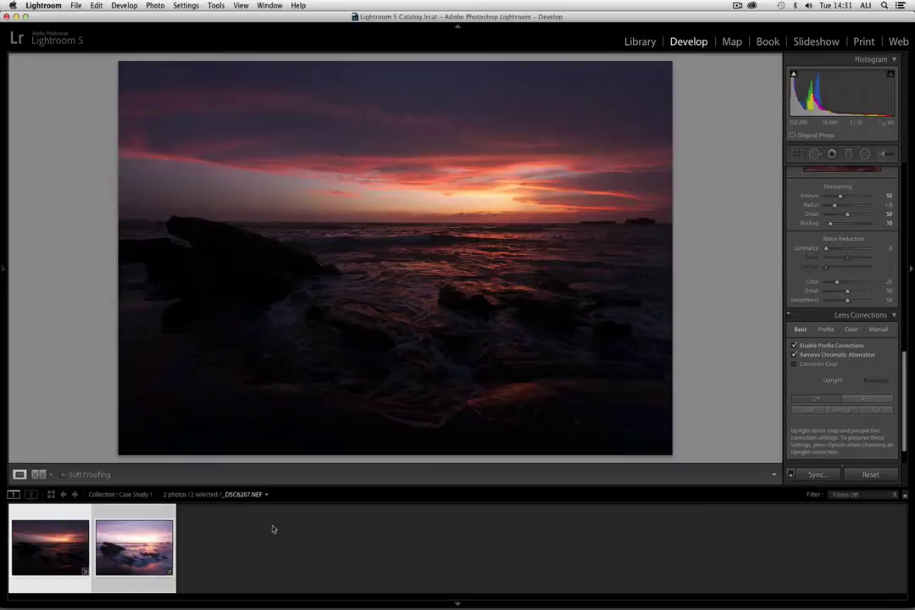
pyautogui.click(815, 474)
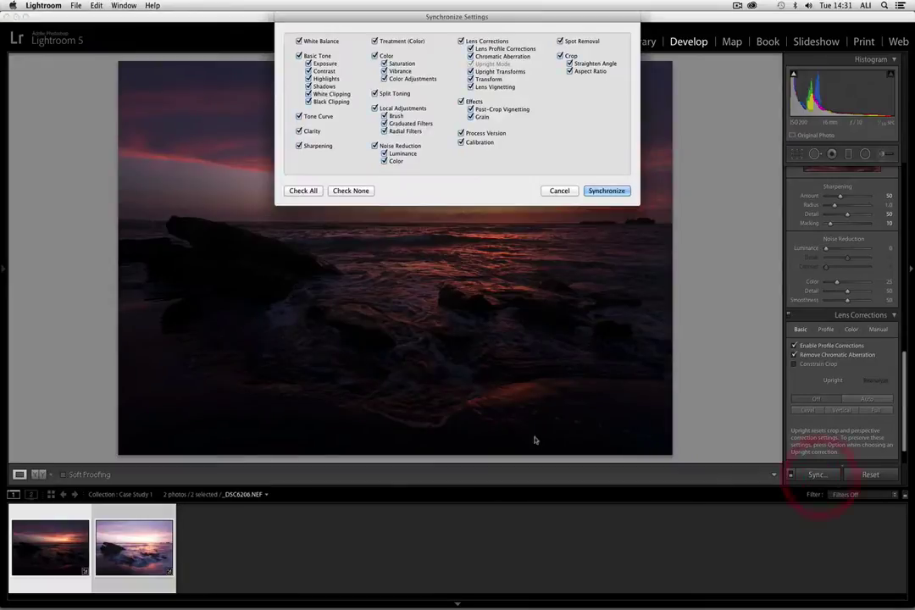
pyautogui.click(605, 191)
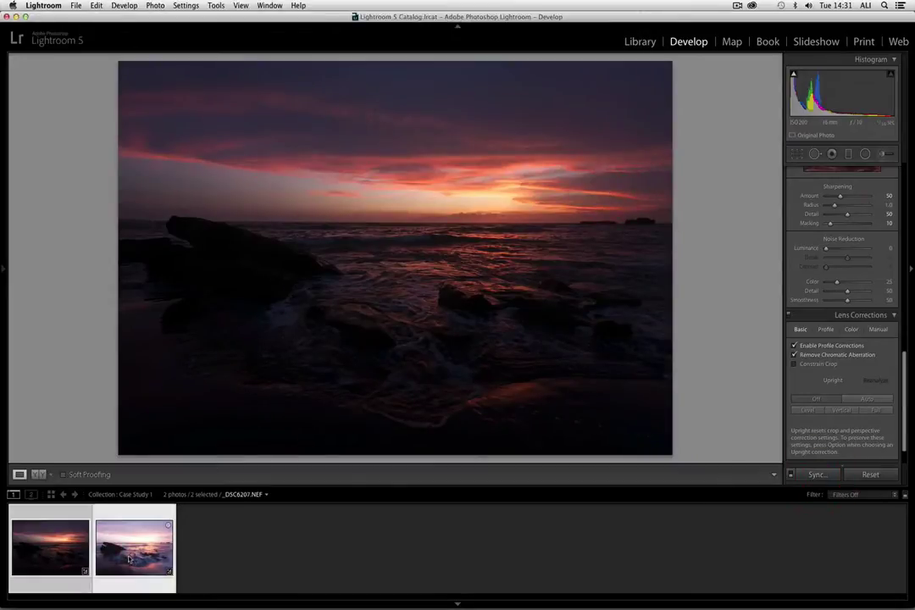
pyautogui.click(129, 559)
pyautogui.click(59, 555)
pyautogui.click(123, 555)
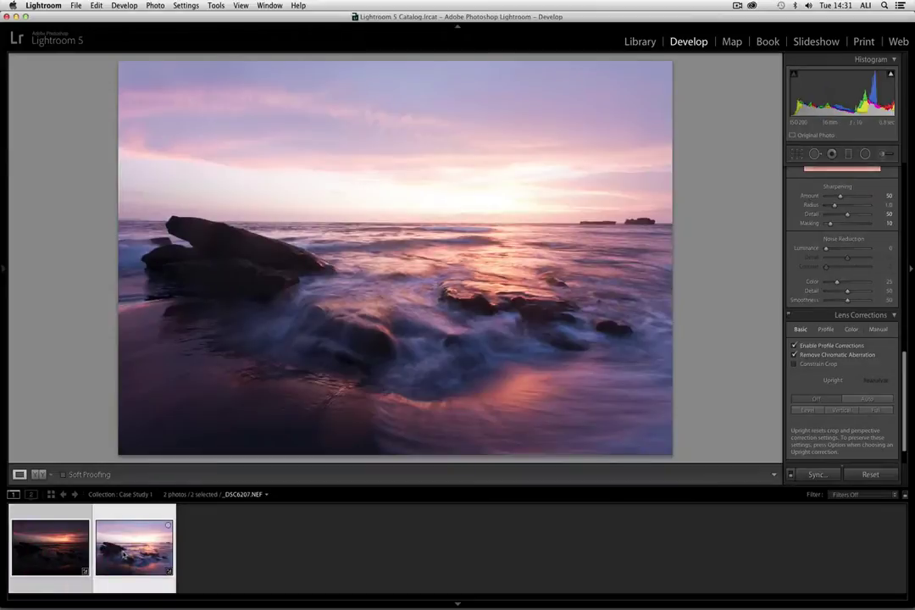
pyautogui.click(74, 550)
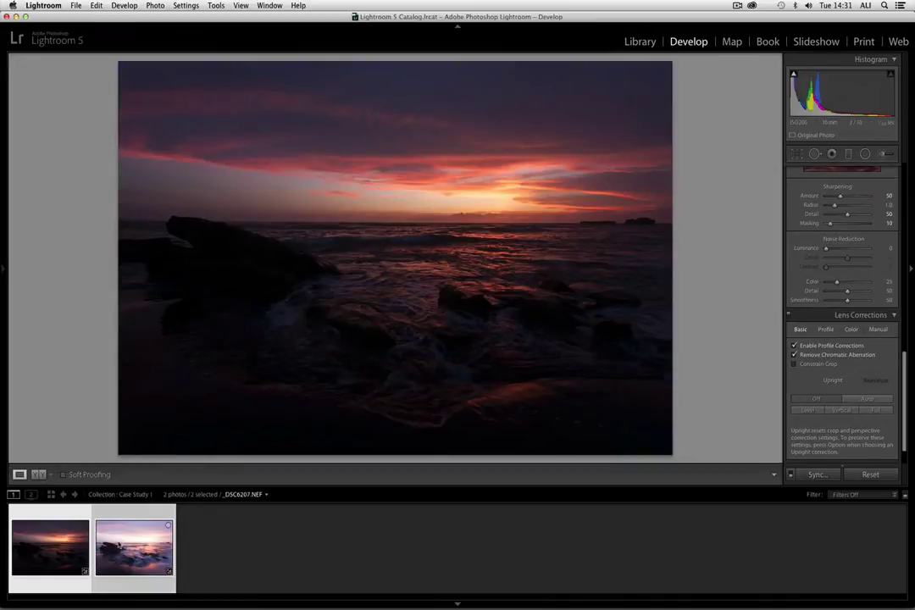
pyautogui.press('Right')
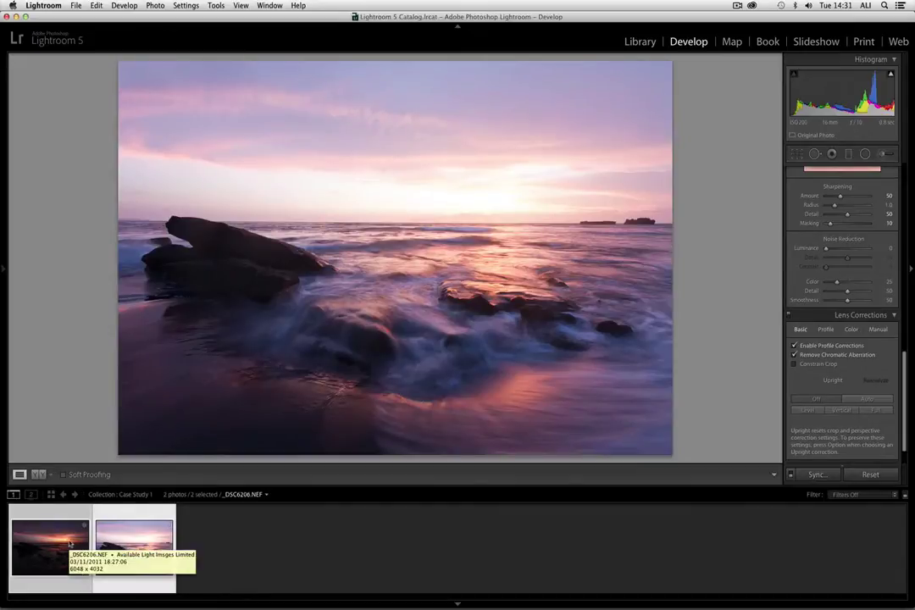
pyautogui.click(70, 544)
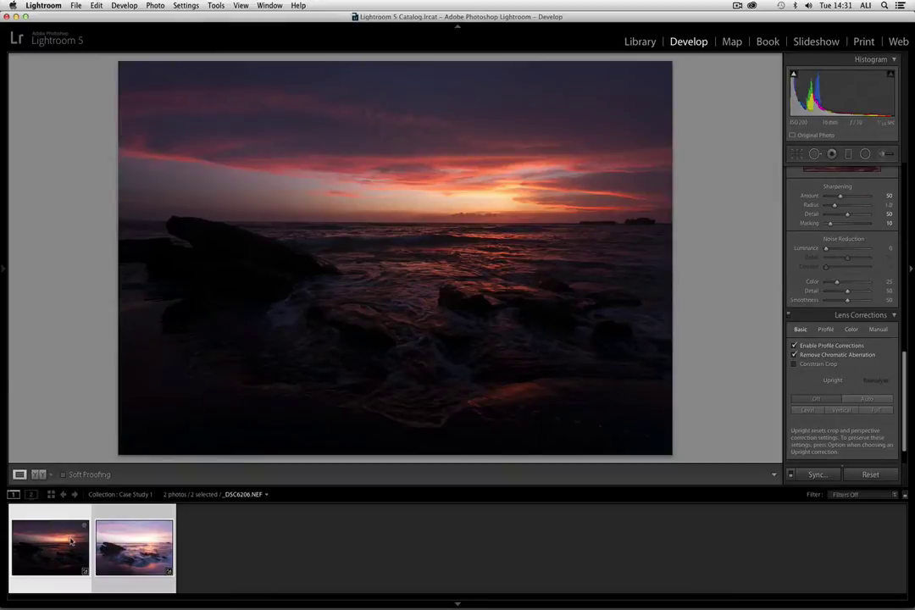
pyautogui.click(133, 546)
pyautogui.click(60, 540)
pyautogui.click(59, 539)
# Step: In the Basic panel, set Exposure +0.85, Highlights -23 and Shadows +57 on _DSC6206
pyautogui.scroll(10, 847, 220)
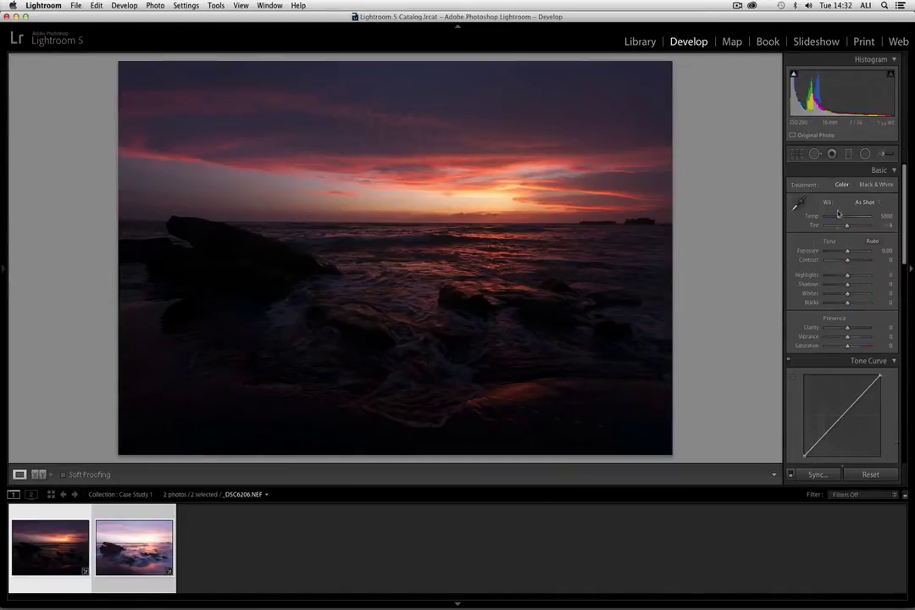
pyautogui.moveTo(847, 252); pyautogui.dragTo(853, 252)
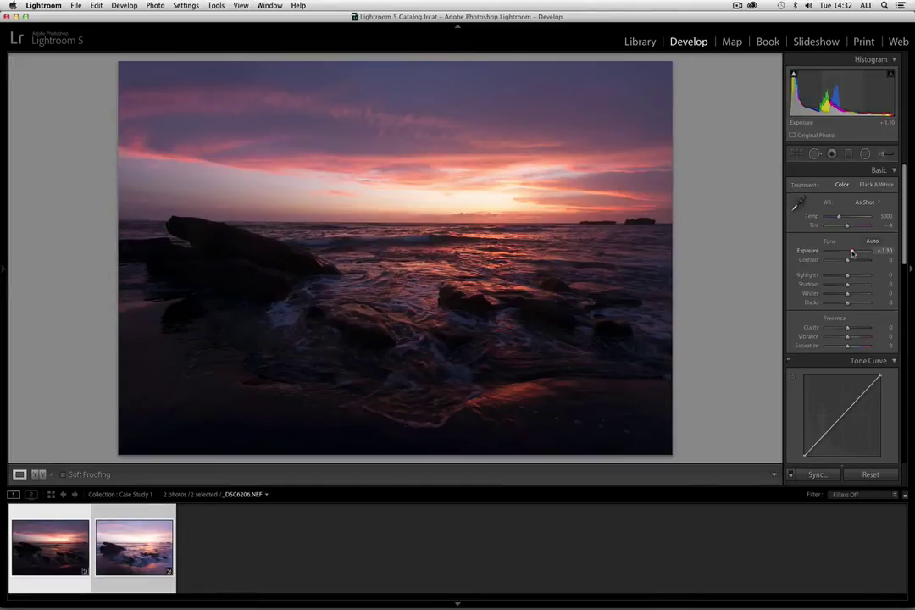
pyautogui.moveTo(852, 252); pyautogui.dragTo(850, 252)
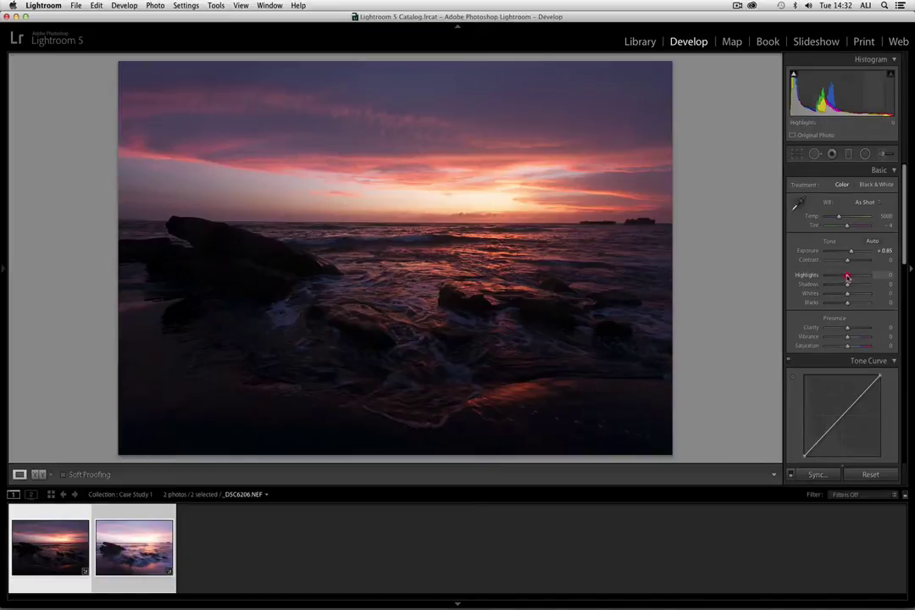
pyautogui.moveTo(847, 277); pyautogui.dragTo(841, 277)
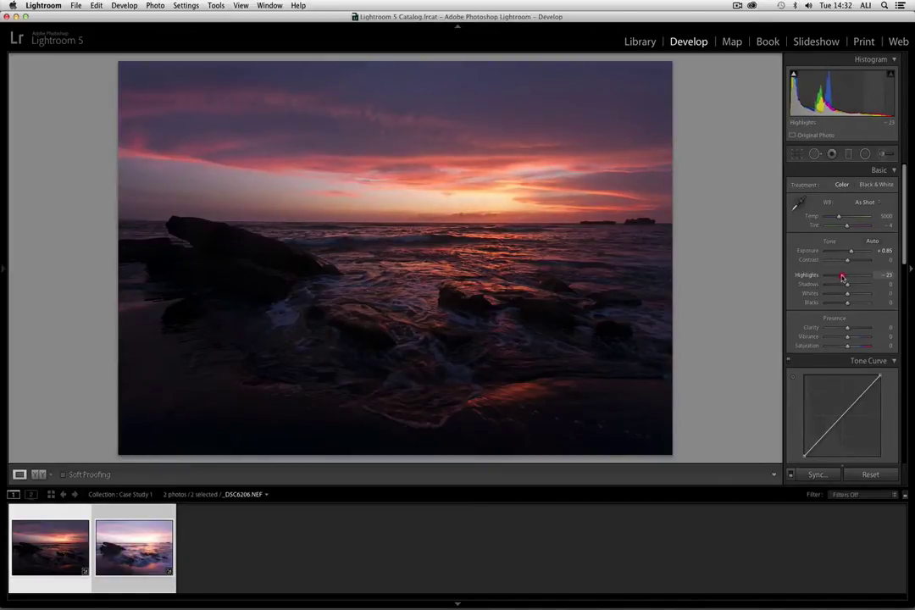
pyautogui.moveTo(849, 288); pyautogui.dragTo(859, 287)
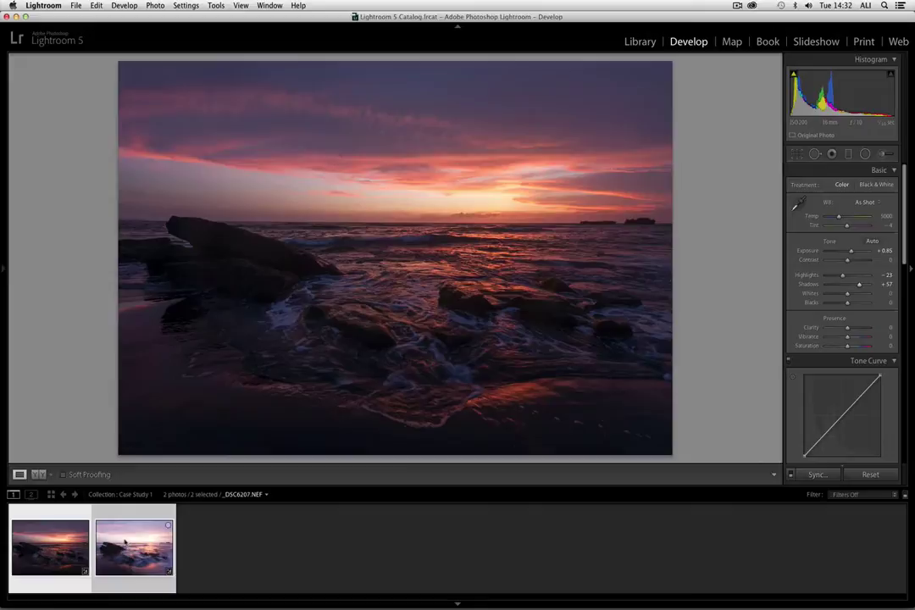
# Step: Tone _DSC6207 to Exposure -0.40, Shadows +34, Whites -36 and Blacks +11
pyautogui.click(124, 542)
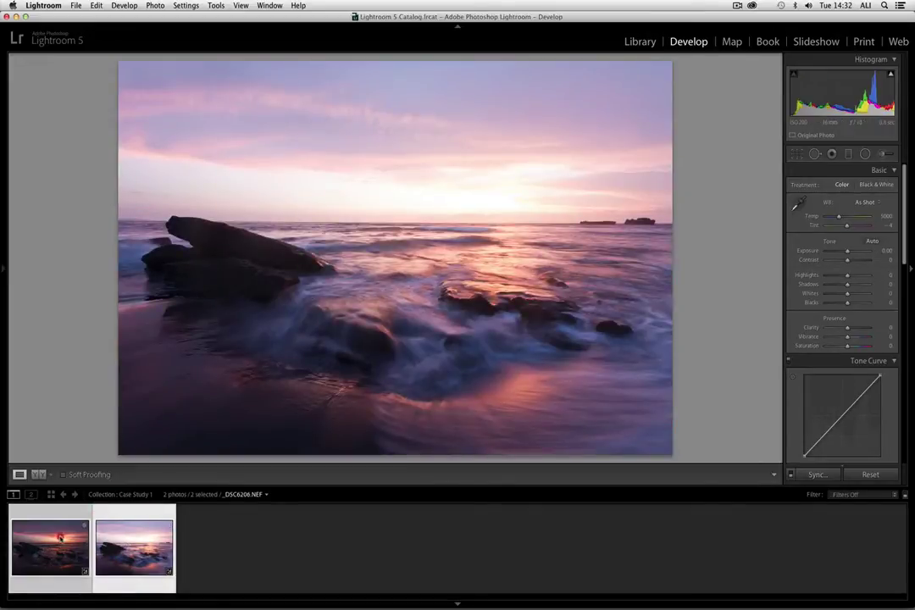
pyautogui.click(59, 536)
pyautogui.click(144, 536)
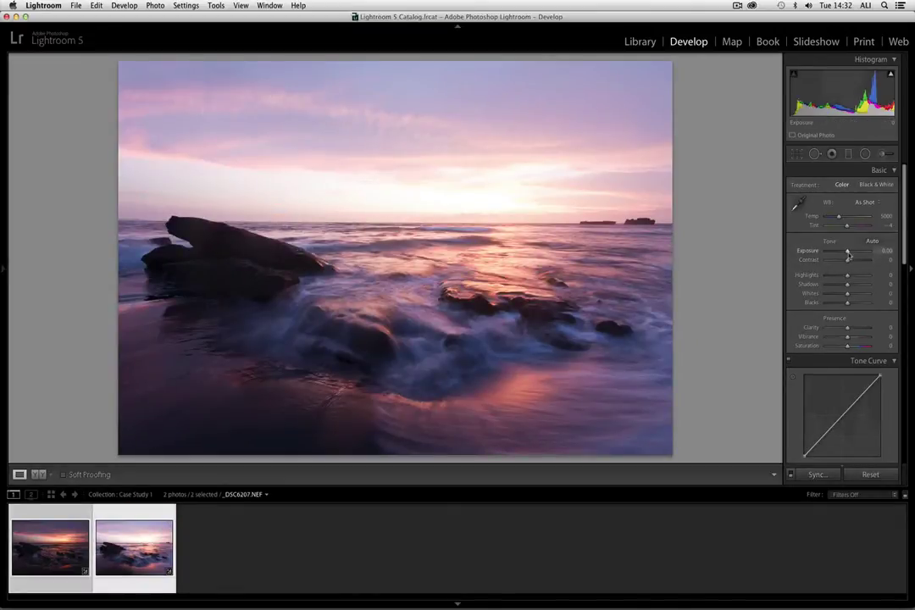
pyautogui.moveTo(847, 252); pyautogui.dragTo(850, 303)
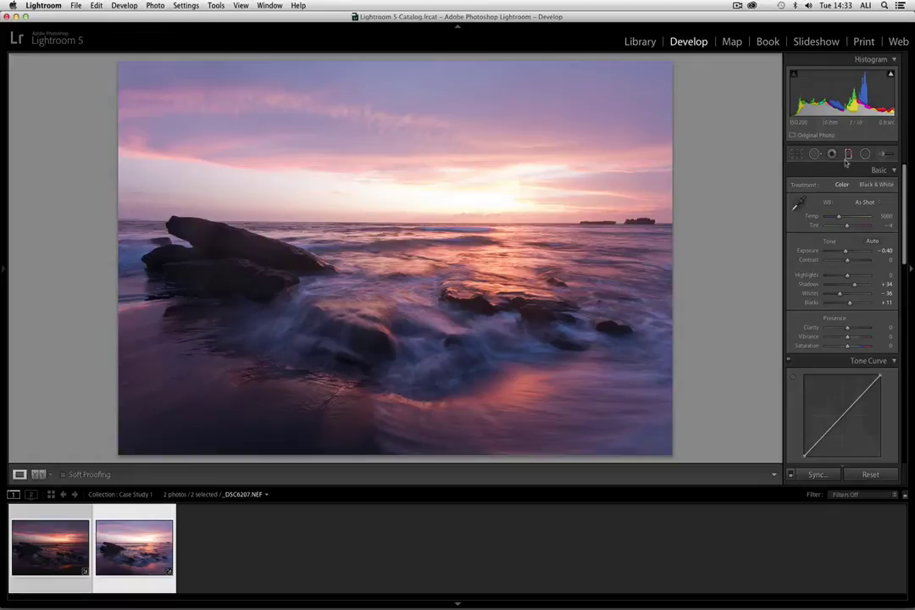
# Step: Add a vertical graduated filter across the horizon with Exposure -0.82 to darken the sky
pyautogui.press('m')
pyautogui.moveTo(397, 163); pyautogui.dragTo(398, 280)
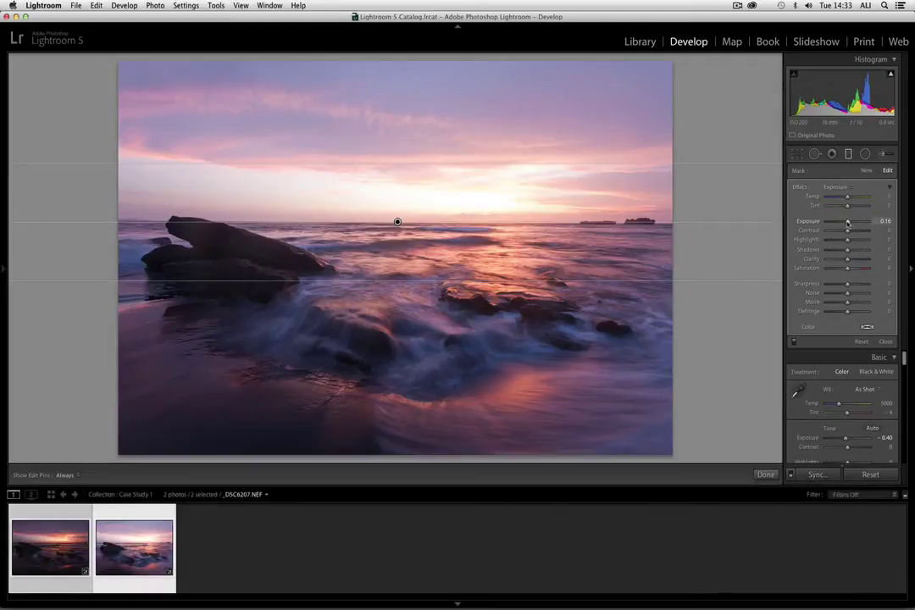
pyautogui.moveTo(846, 222); pyautogui.dragTo(841, 222)
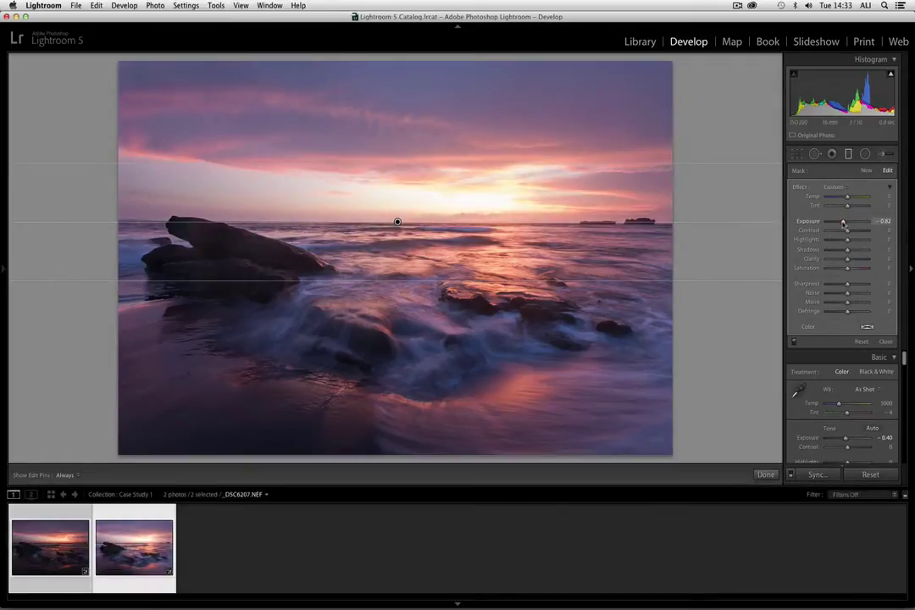
pyautogui.click(848, 153)
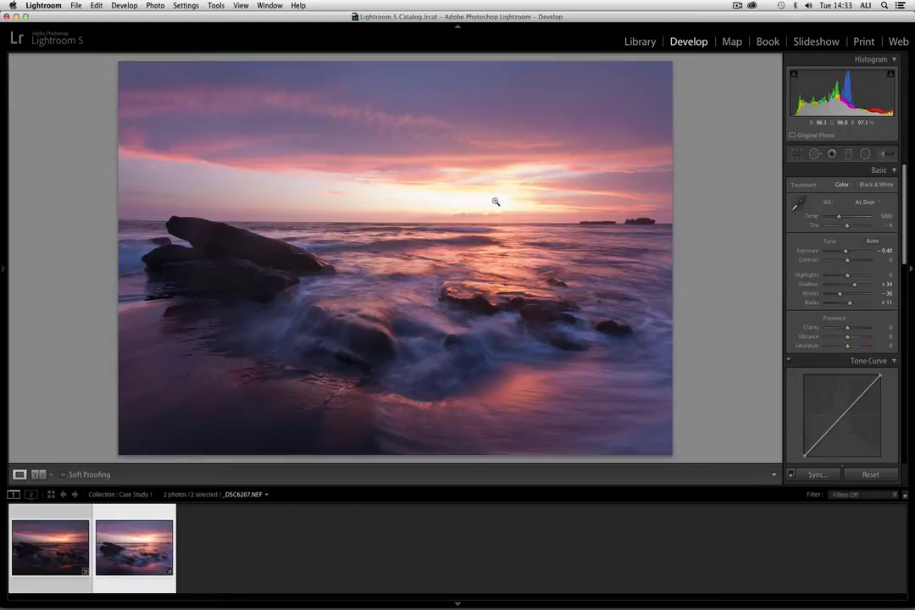
# Step: Select _DSC6206 and _DSC6207 and use Edit In > Open as Layers in Photoshop
pyautogui.click(60, 540)
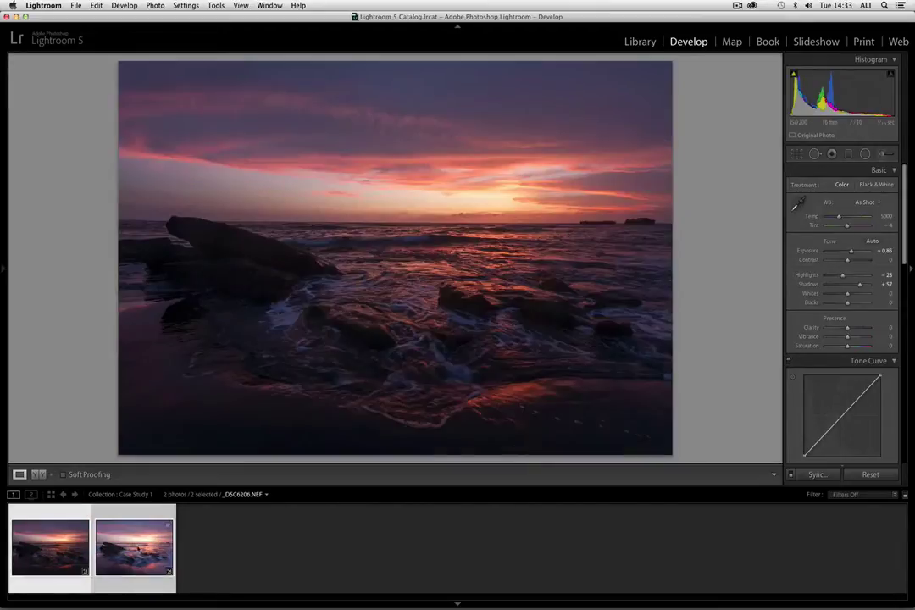
pyautogui.click(133, 542)
pyautogui.click(63, 542)
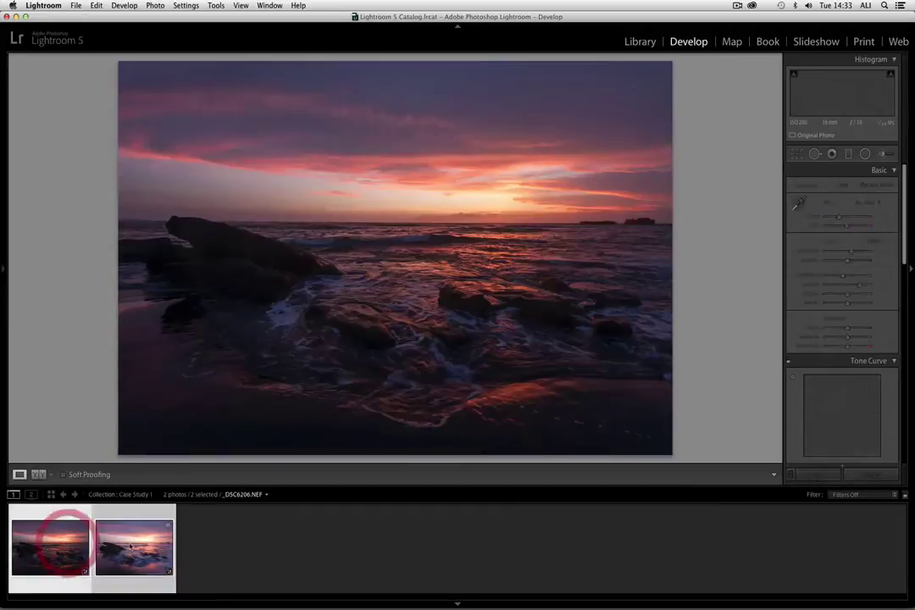
pyautogui.click(131, 542)
pyautogui.click(79, 546)
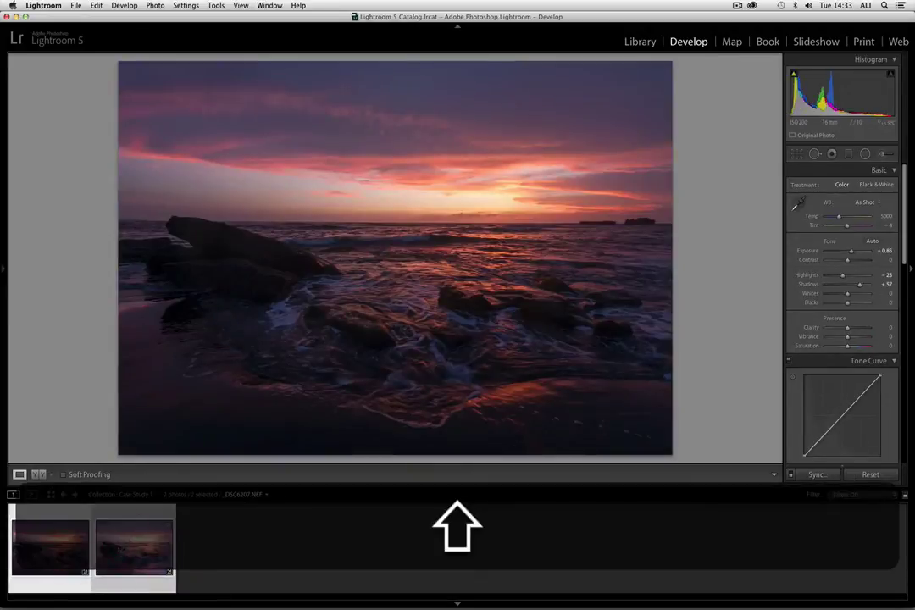
pyautogui.rightClick(126, 542)
pyautogui.moveTo(203, 390)
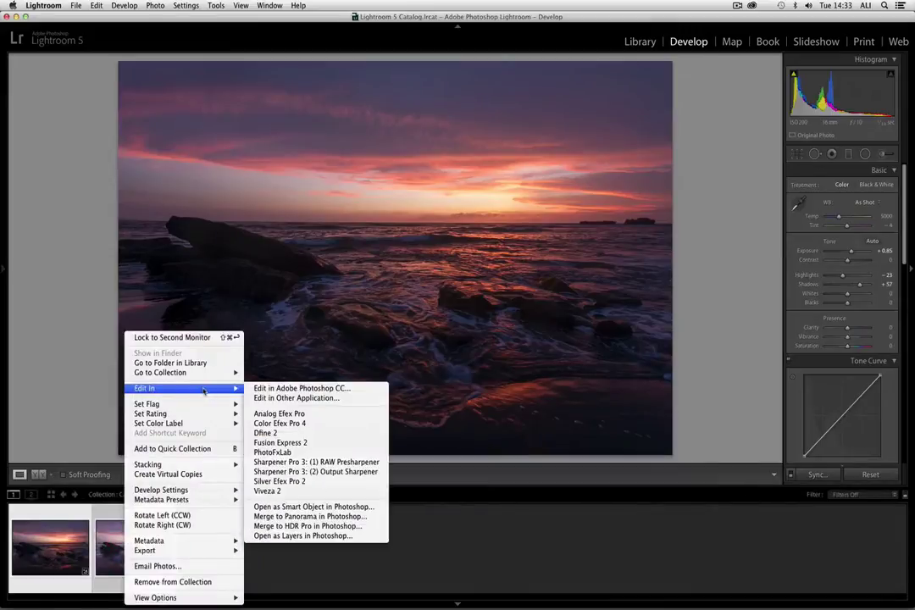
pyautogui.click(303, 535)
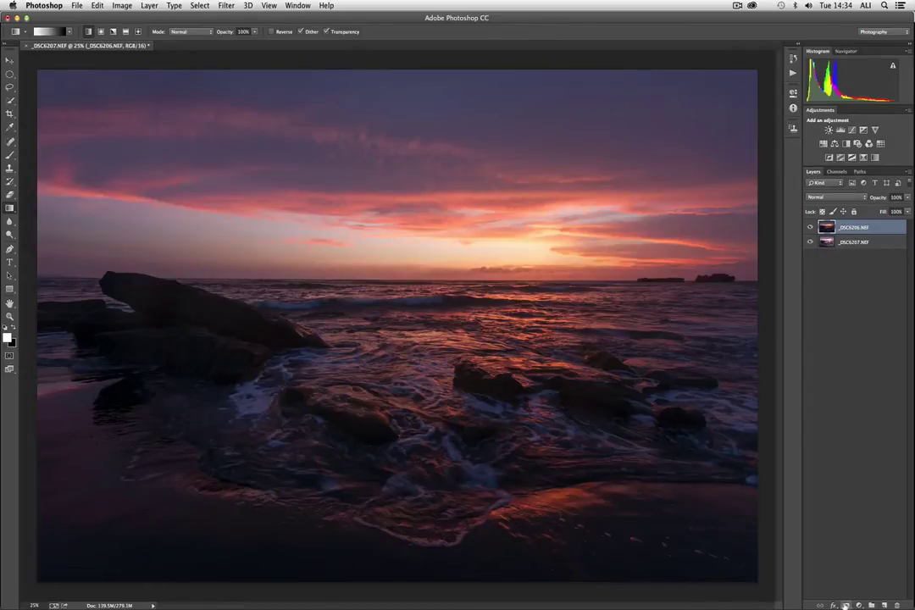
# Step: Add a layer mask to _DSC6206.NEF and draw a vertical gradient from the horizon downward
pyautogui.click(845, 604)
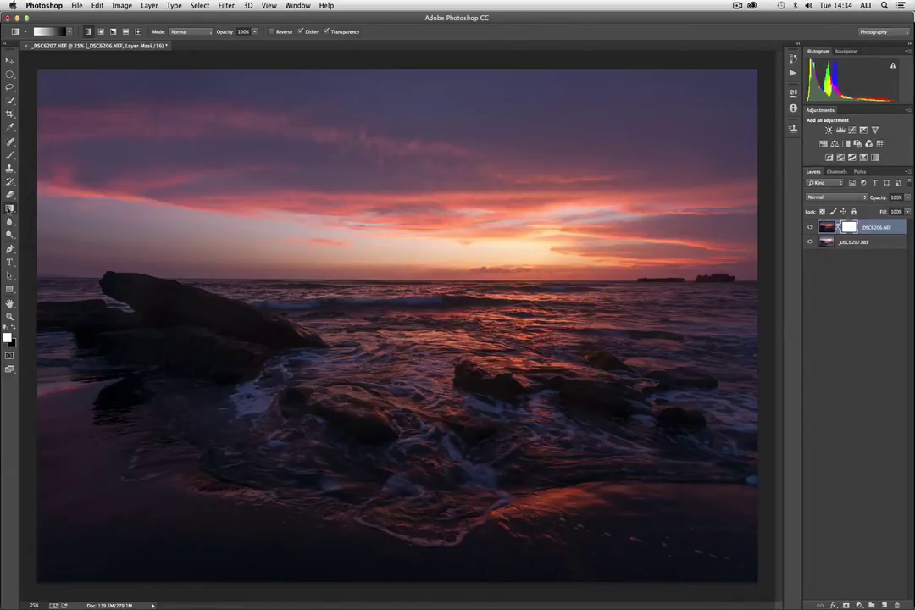
pyautogui.press('shift')
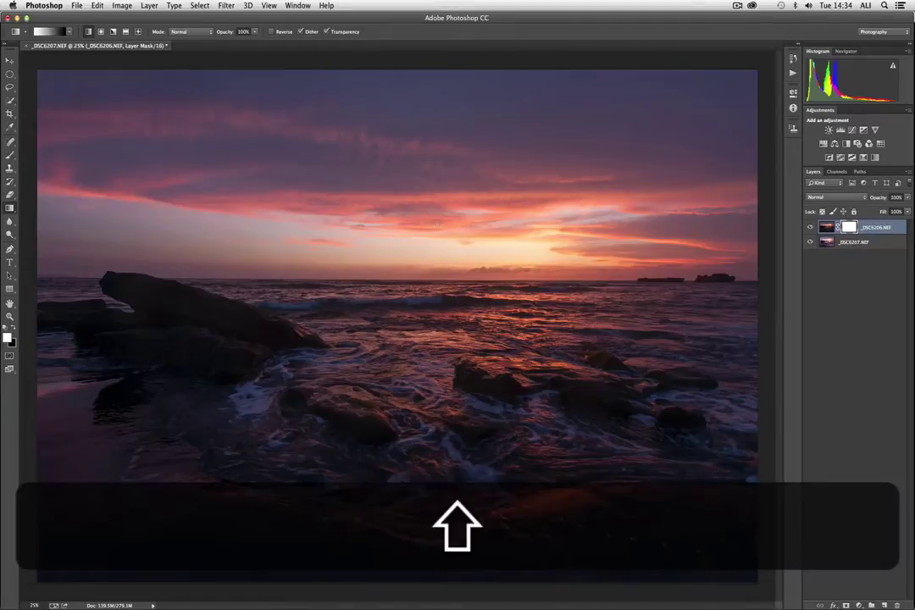
pyautogui.moveTo(437, 225); pyautogui.dragTo(439, 359)
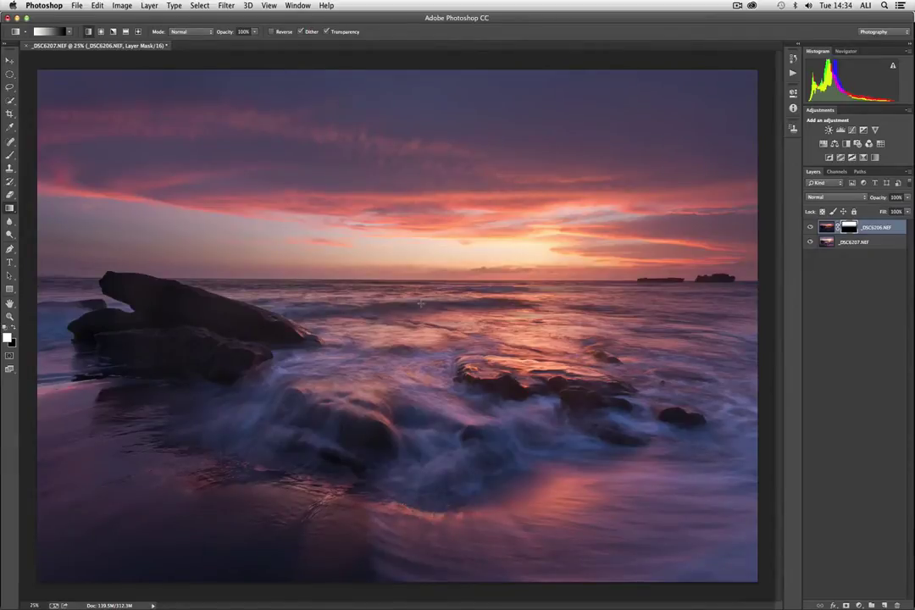
pyautogui.press('super+minus')
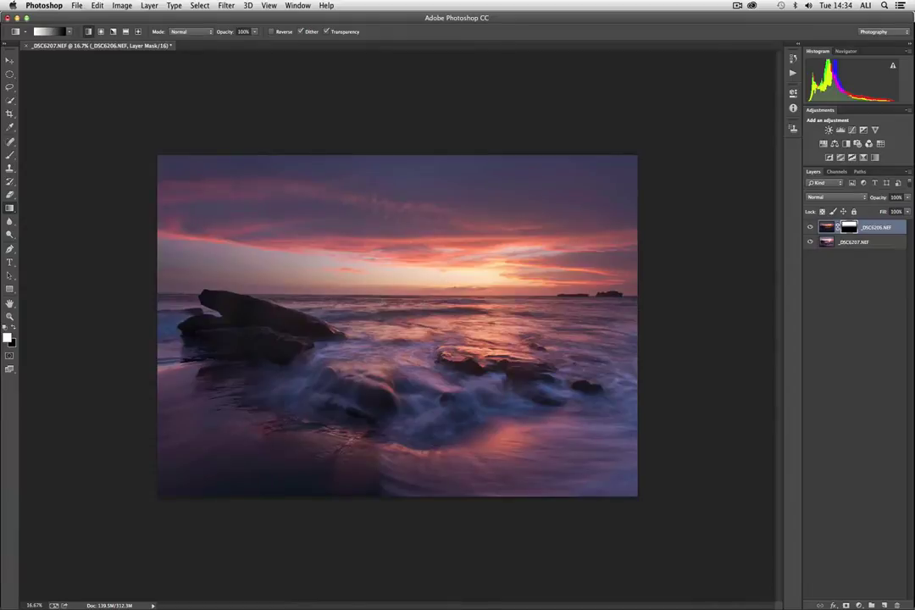
# Step: Inspect the waves and left rocks, toggling each layer's visibility to check the masked blend
pyautogui.press('super+equal')
pyautogui.press('super+equal')
pyautogui.press('super+equal')
pyautogui.press('super+equal')
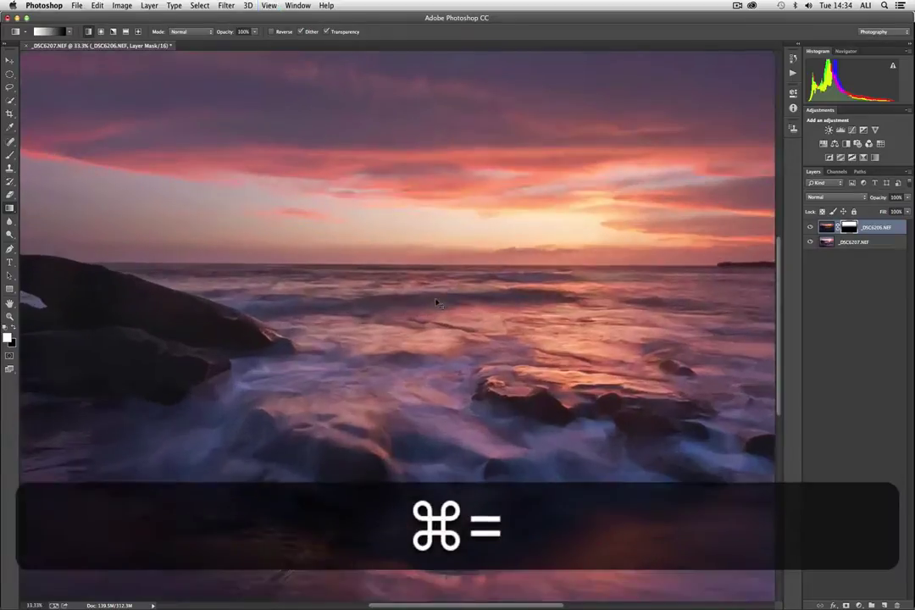
pyautogui.press('space')
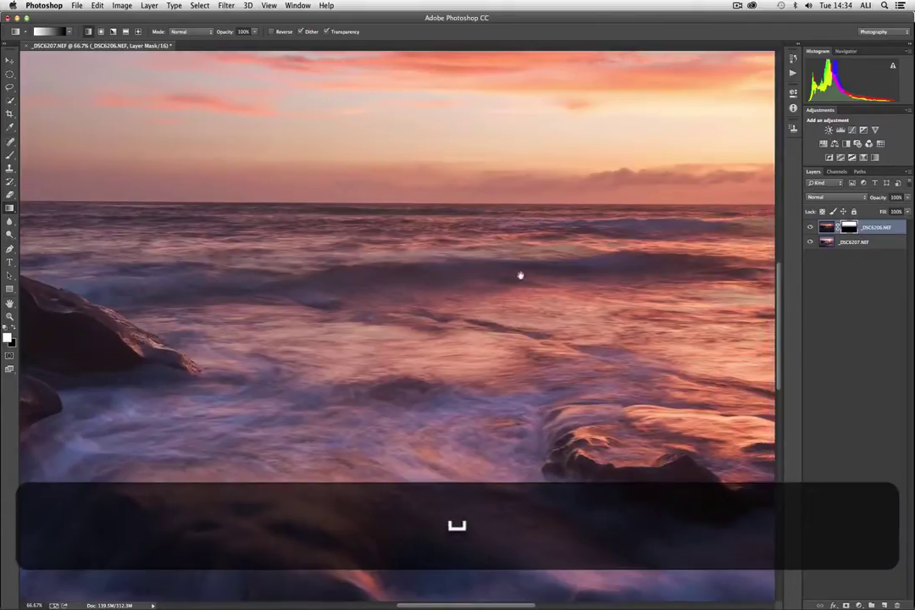
pyautogui.moveTo(521, 273); pyautogui.dragTo(365, 286)
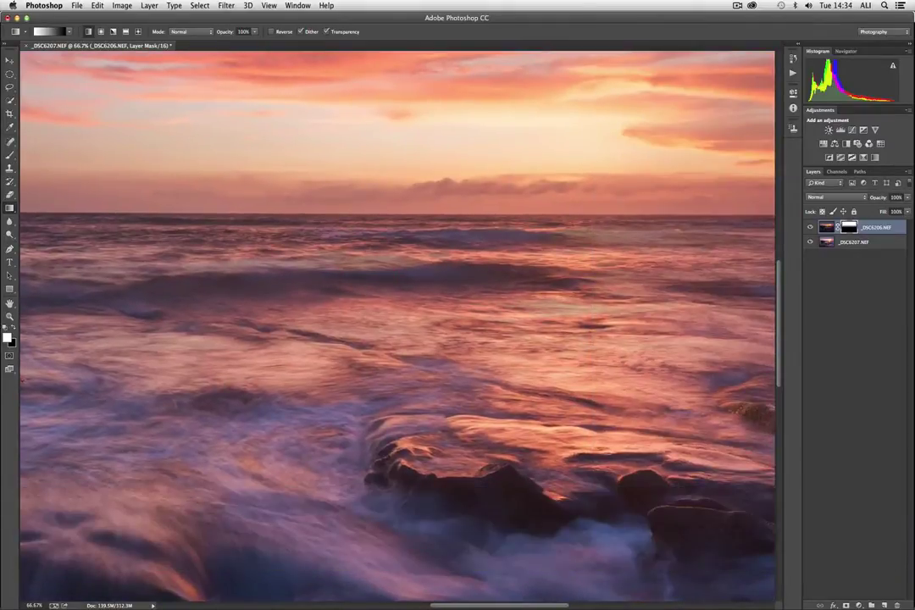
pyautogui.click(810, 227)
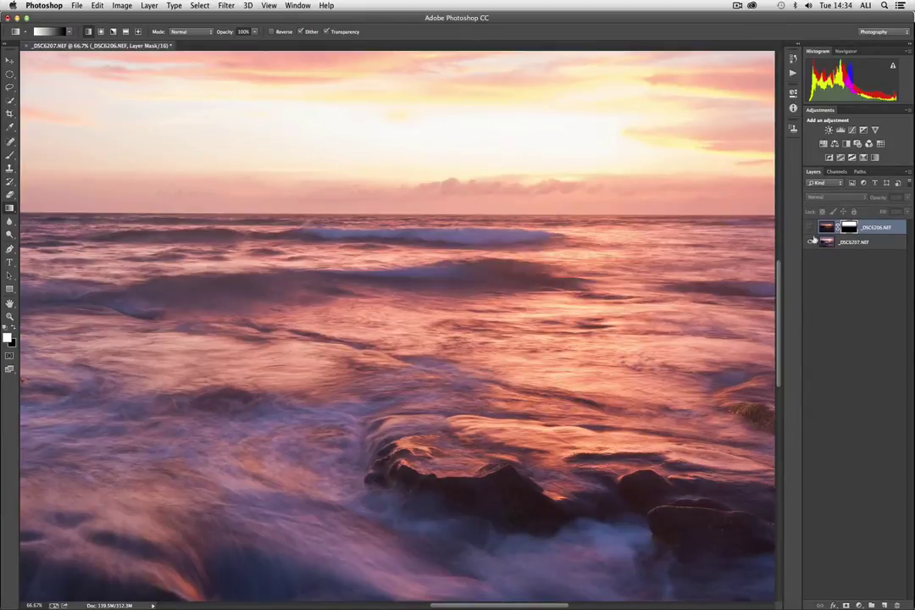
pyautogui.click(810, 227)
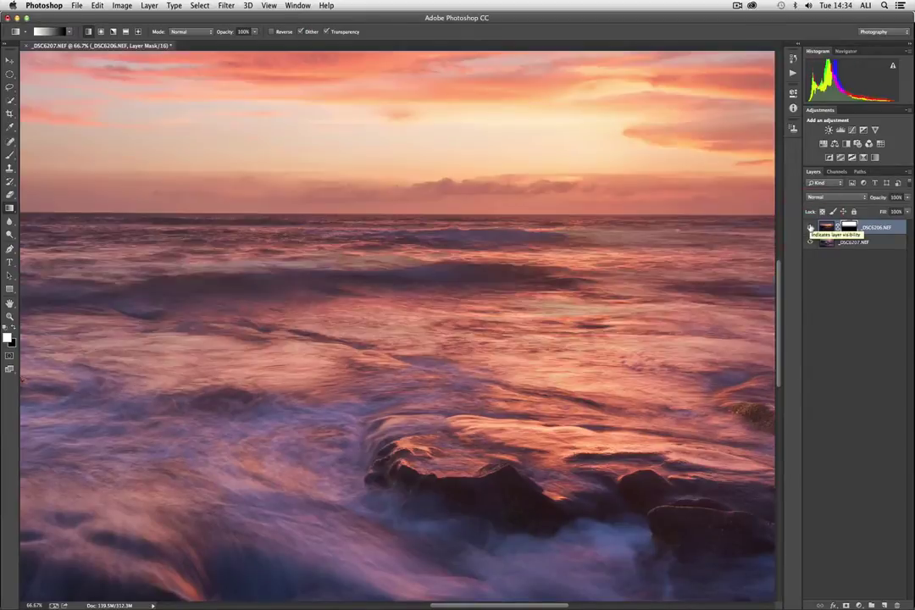
pyautogui.click(811, 241)
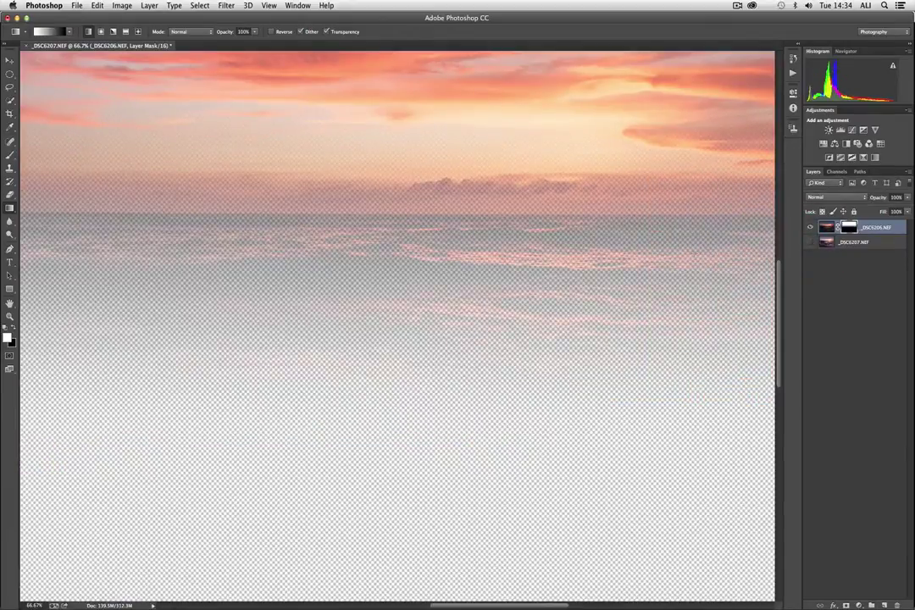
pyautogui.click(810, 241)
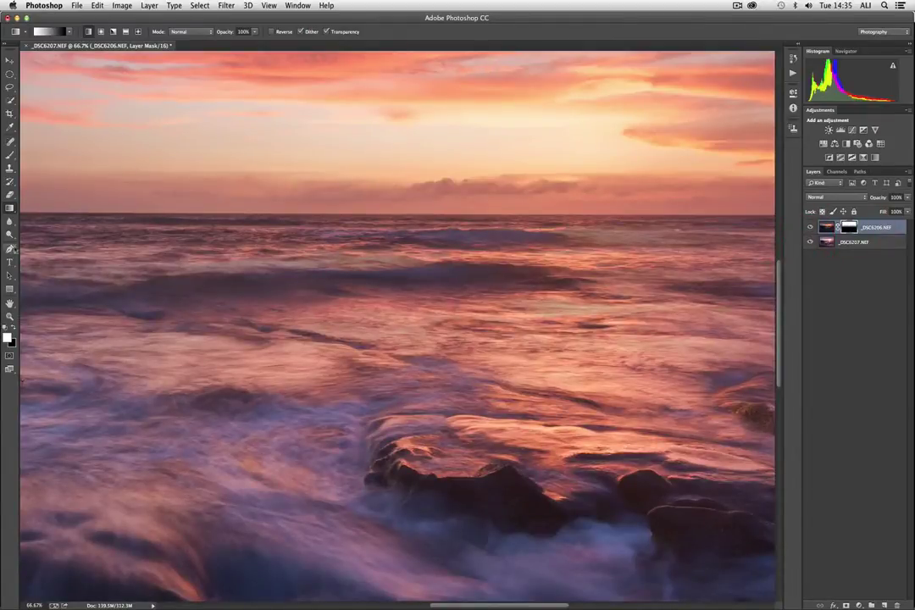
# Step: Set black as the foreground colour and ready the Brush at 23% opacity and 34% flow
pyautogui.click(13, 325)
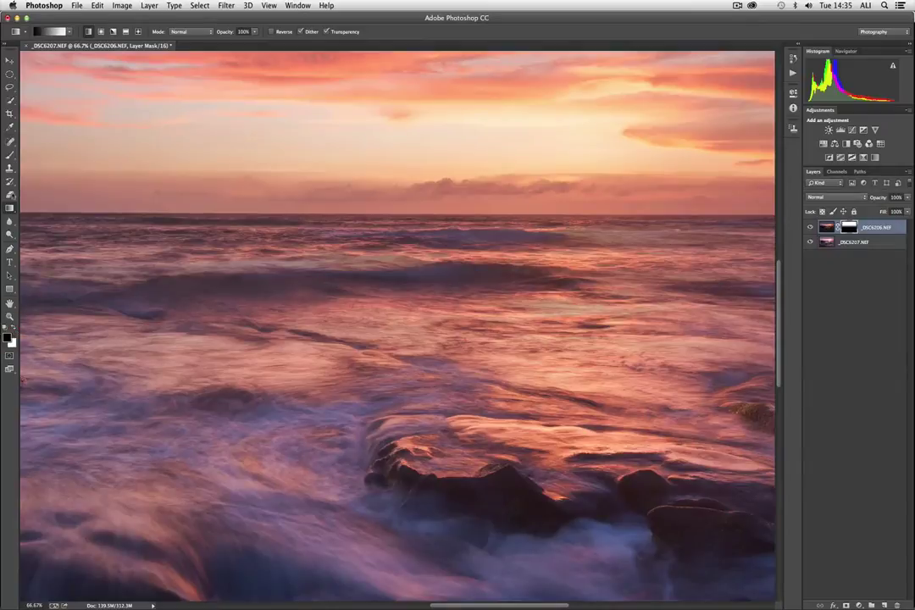
pyautogui.click(11, 154)
pyautogui.press('2')
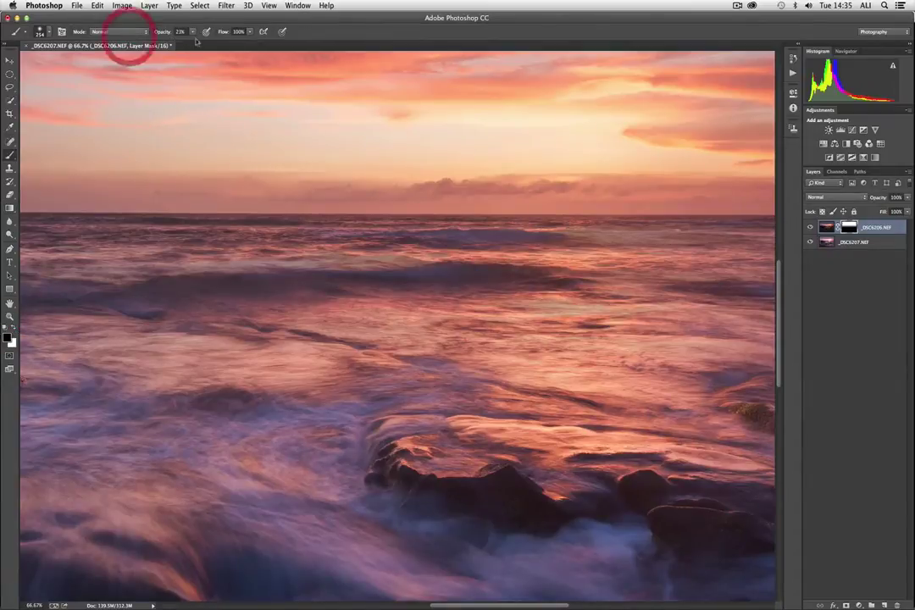
pyautogui.write('23')
pyautogui.press('Tab')
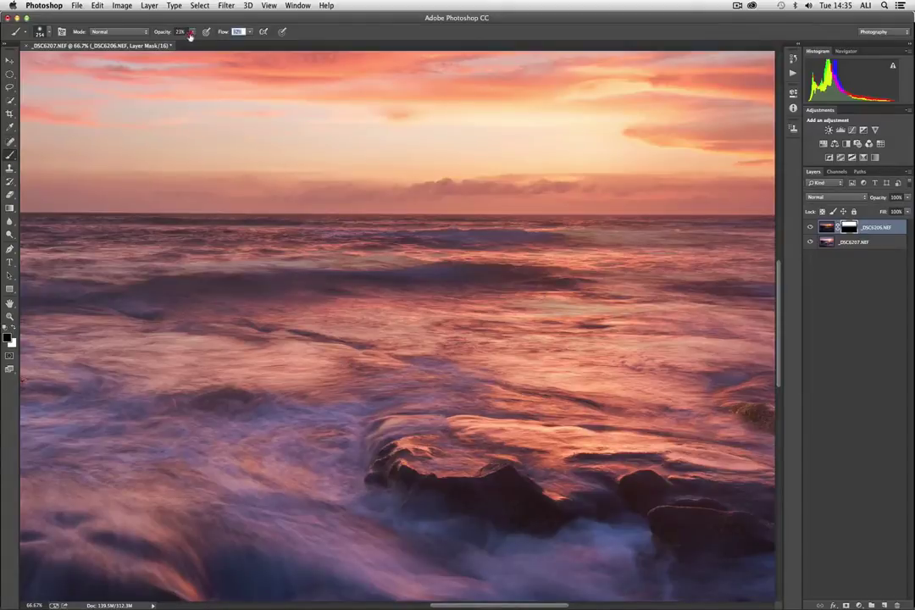
pyautogui.write('34')
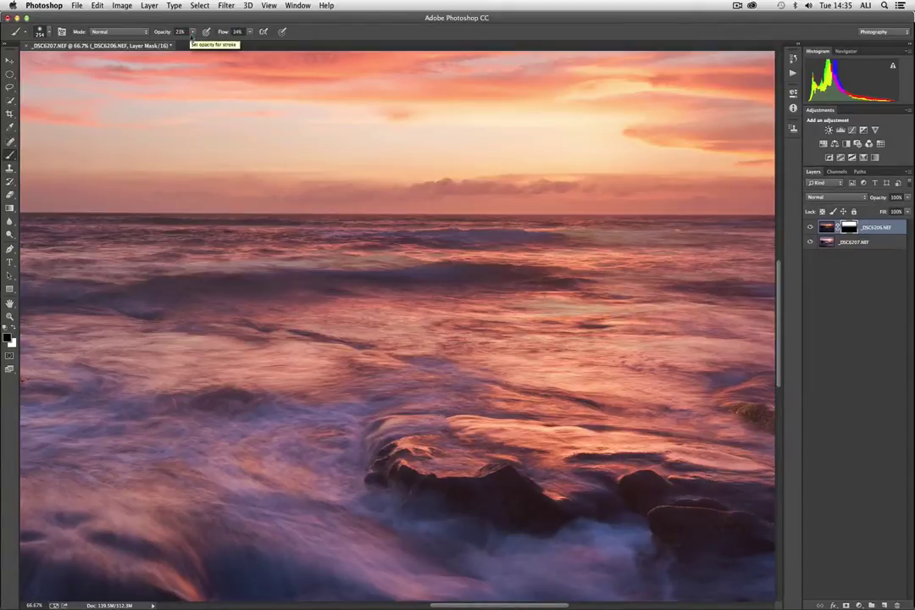
pyautogui.press('Return')
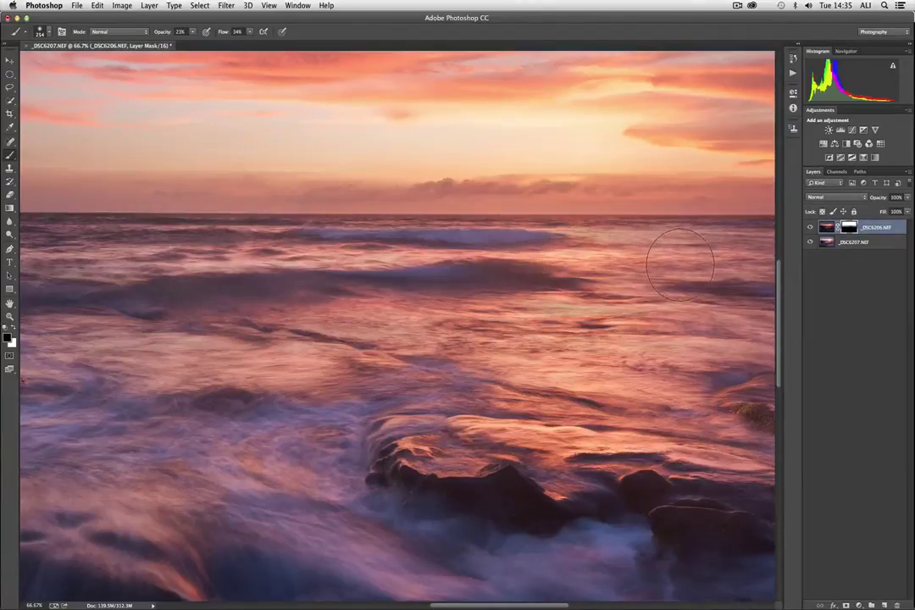
# Step: Pan across the horizon islands, left rocks and sunset water, then zoom out to the whole image
pyautogui.press('space')
pyautogui.moveTo(674, 255); pyautogui.dragTo(196, 266)
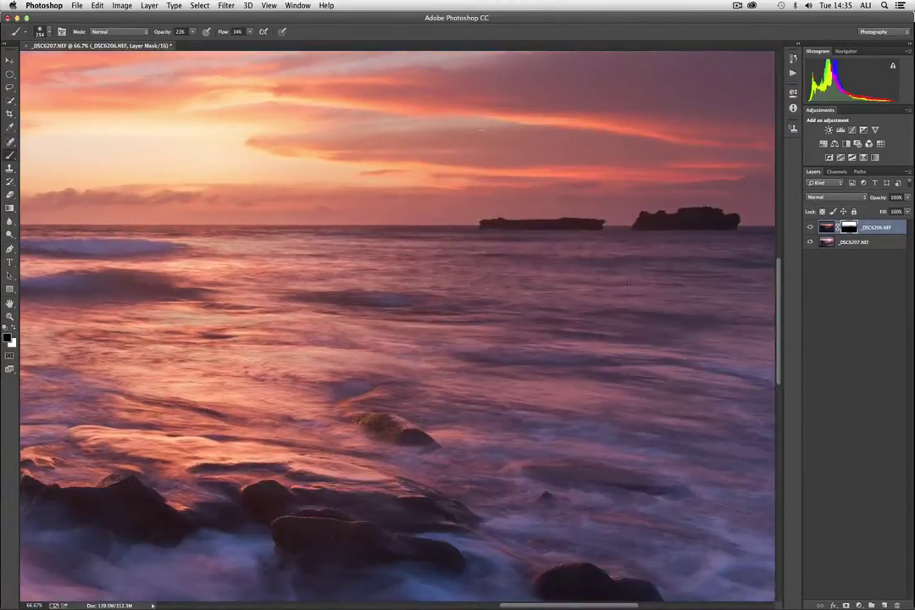
pyautogui.press('space')
pyautogui.moveTo(347, 310); pyautogui.dragTo(498, 326)
pyautogui.moveTo(231, 322); pyautogui.dragTo(384, 320)
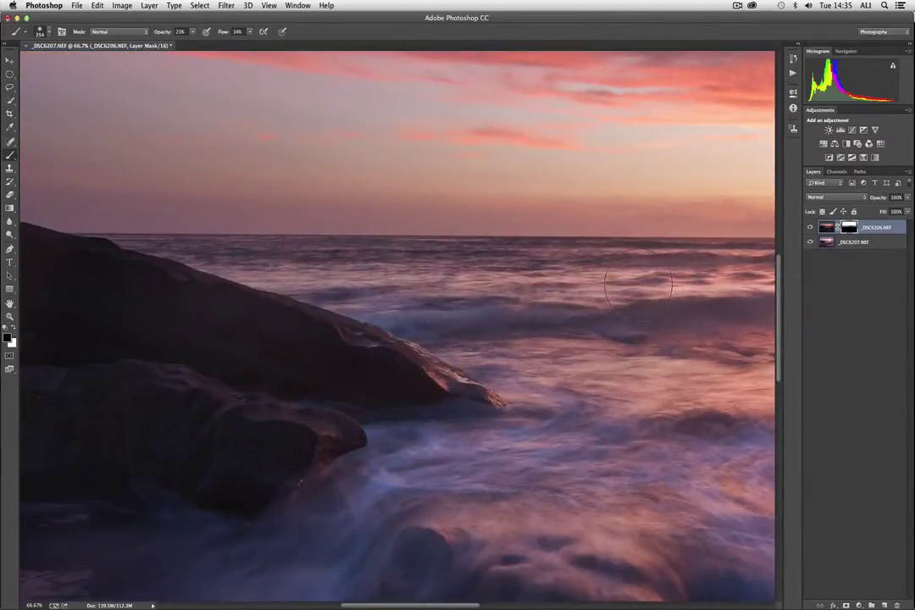
pyautogui.press('space')
pyautogui.moveTo(663, 302); pyautogui.dragTo(220, 327)
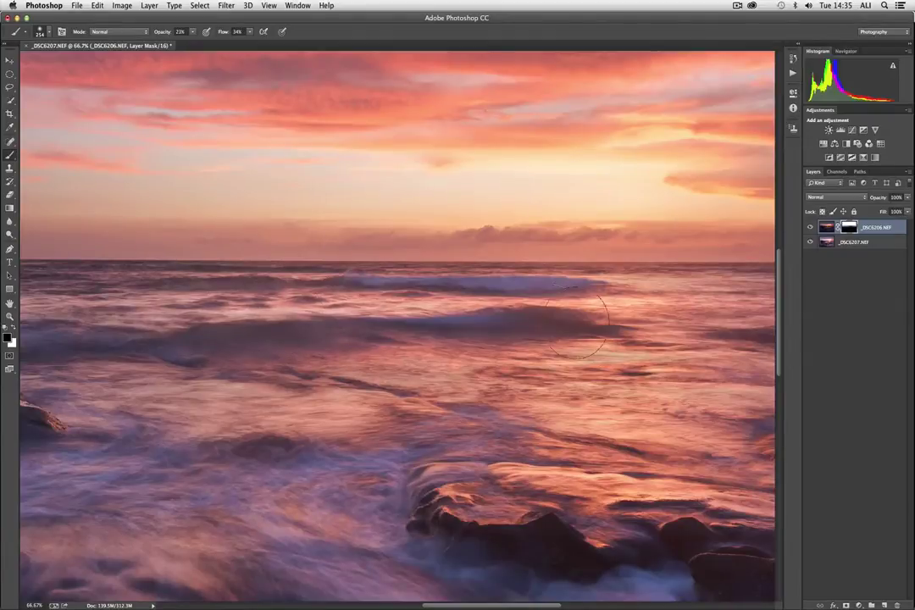
pyautogui.press('super')
pyautogui.press('super+minus')
pyautogui.press('super+minus')
pyautogui.press('super+minus')
pyautogui.press('super+minus')
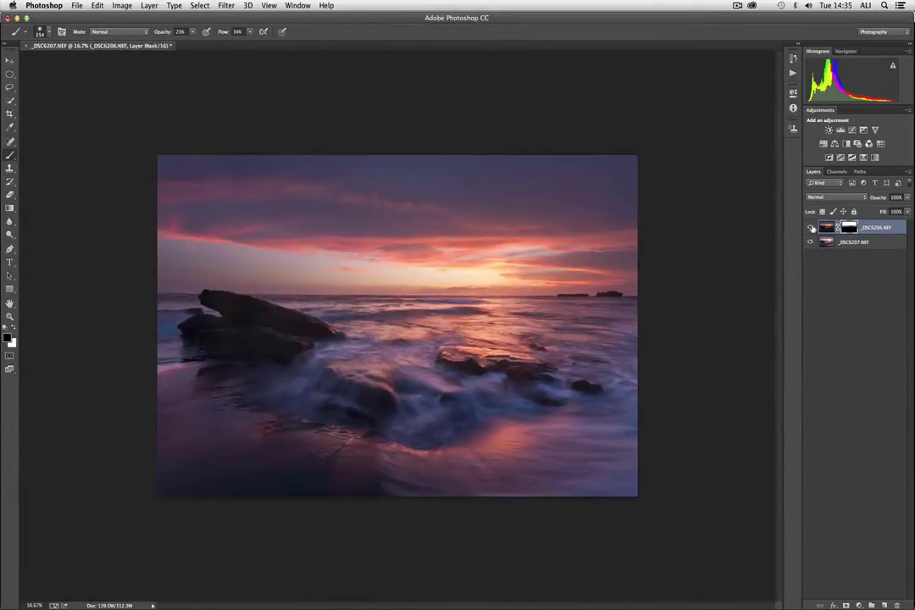
# Step: Toggle the top exposure's visibility to compare the blend, leaving it visible
pyautogui.click(811, 227)
pyautogui.click(810, 227)
pyautogui.click(810, 227)
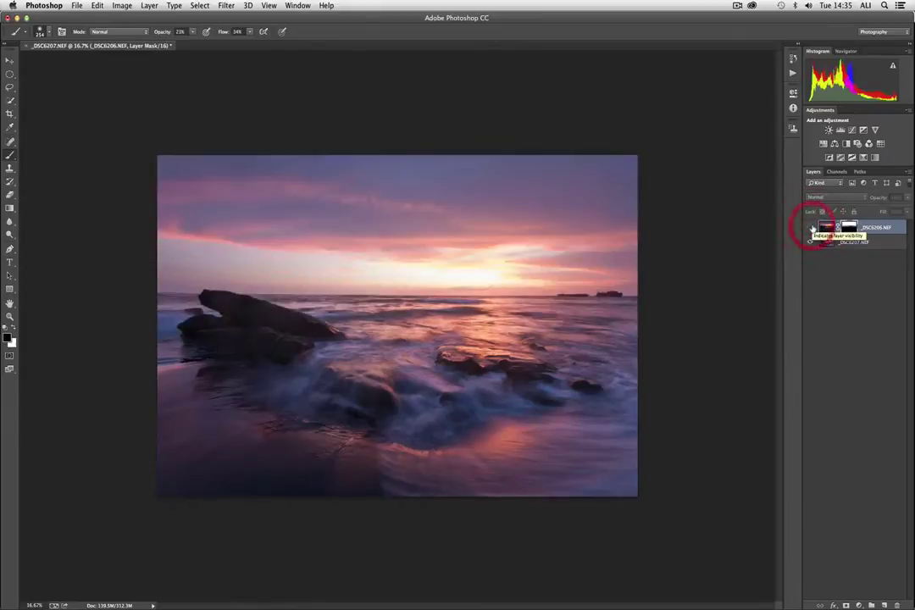
pyautogui.click(811, 227)
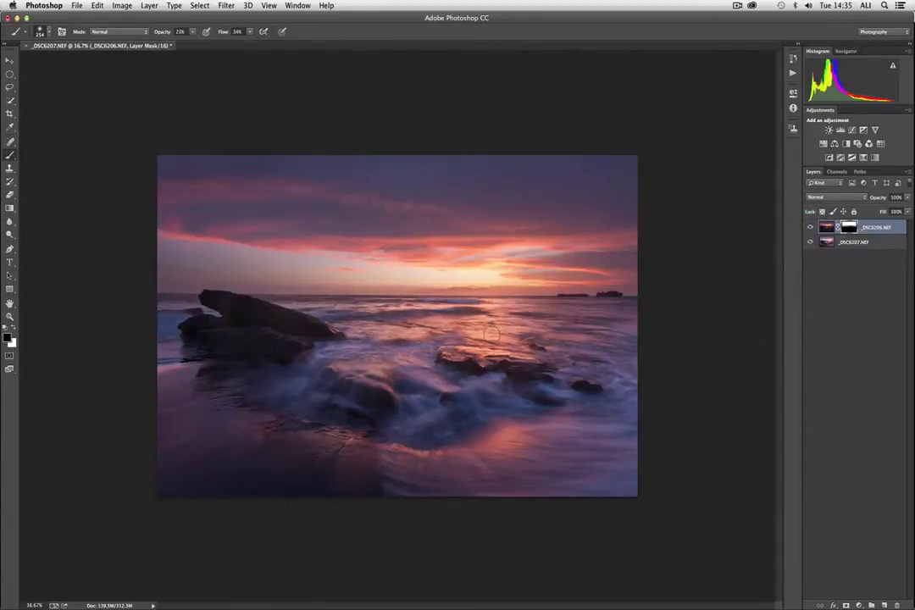
# Step: Set the brush to 379 px, 49% opacity, 55% flow and paint out ghosted water near the right edge
pyautogui.rightClick(464, 327)
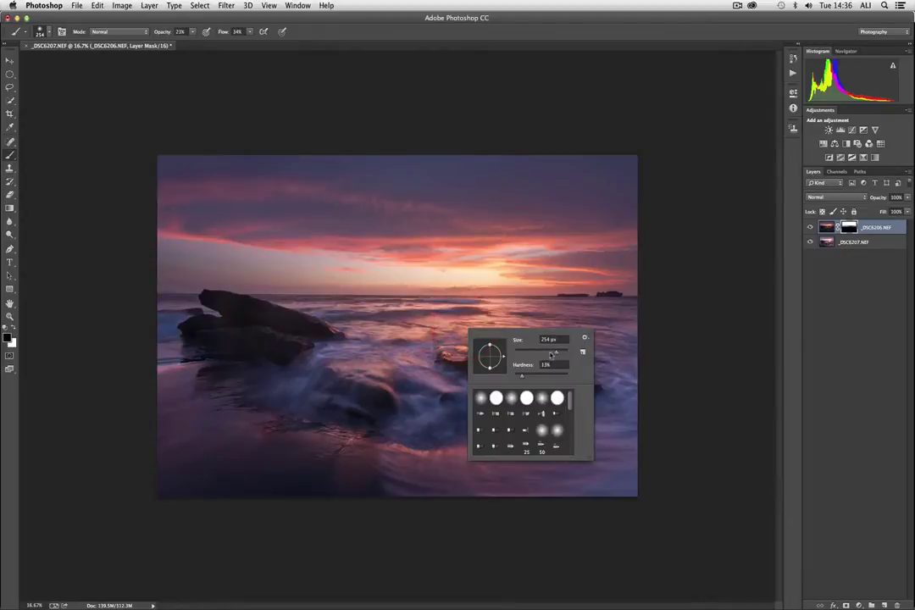
pyautogui.moveTo(558, 354); pyautogui.dragTo(561, 354)
pyautogui.press('Return')
pyautogui.click(176, 32)
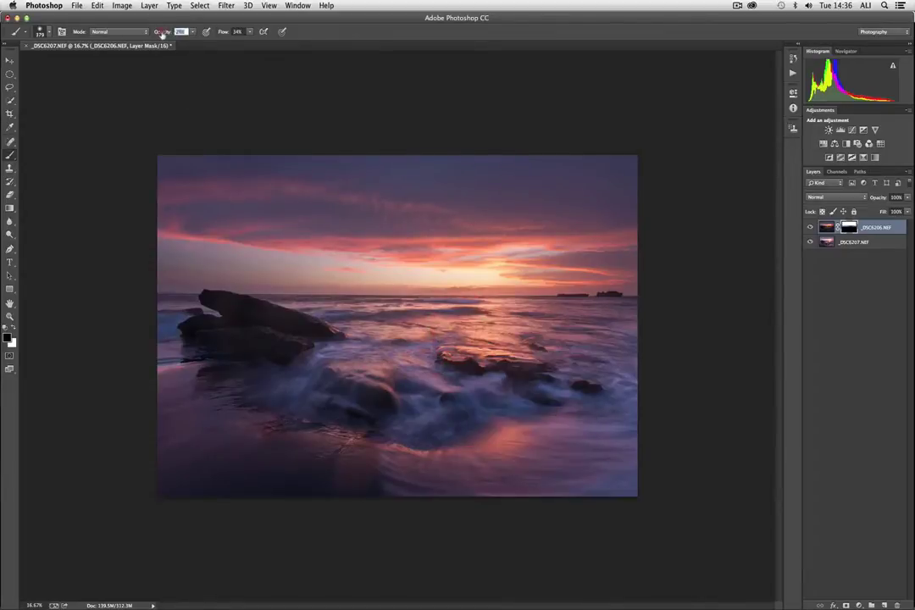
pyautogui.write('49')
pyautogui.press('Tab')
pyautogui.write('5155')
pyautogui.press('Return')
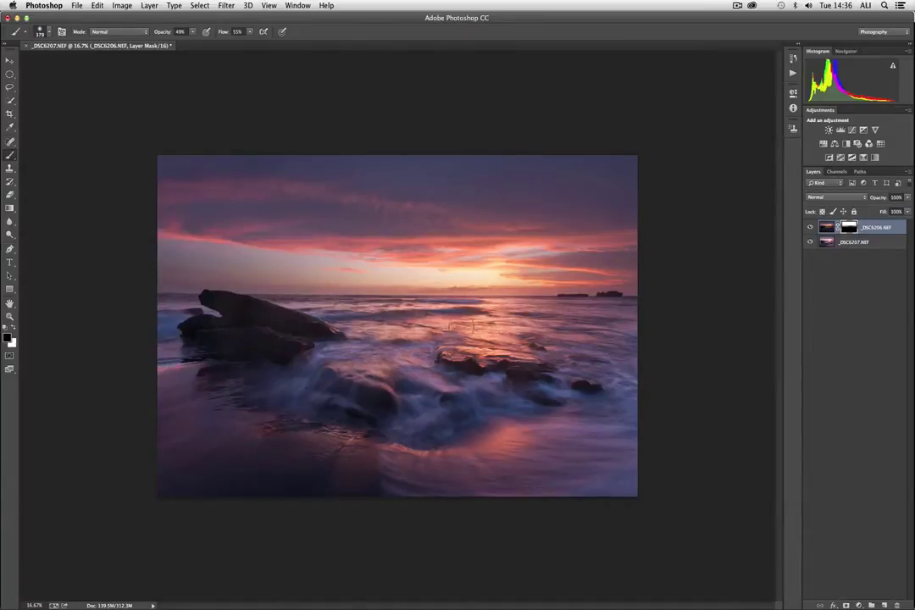
pyautogui.click(610, 339)
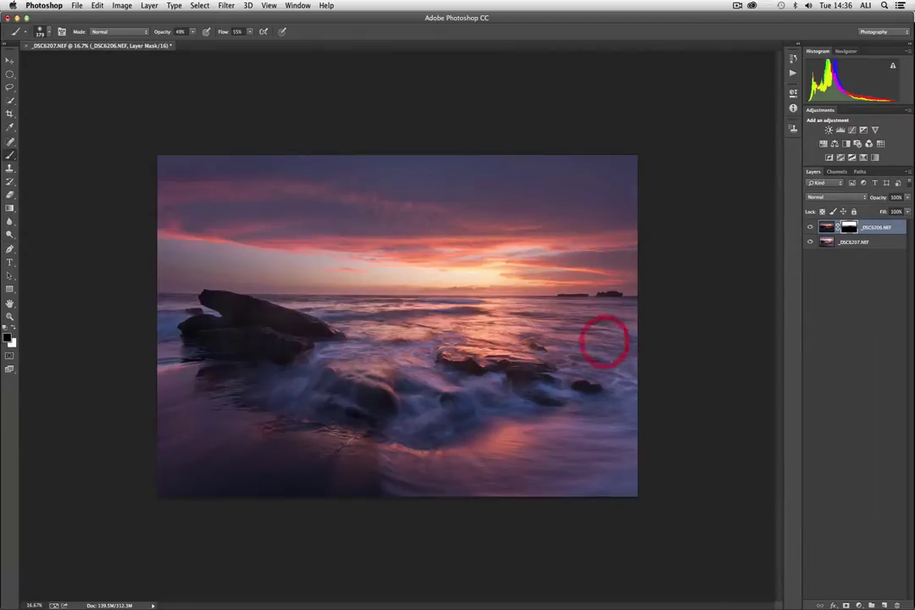
pyautogui.press('super+equal')
pyautogui.press('super+equal')
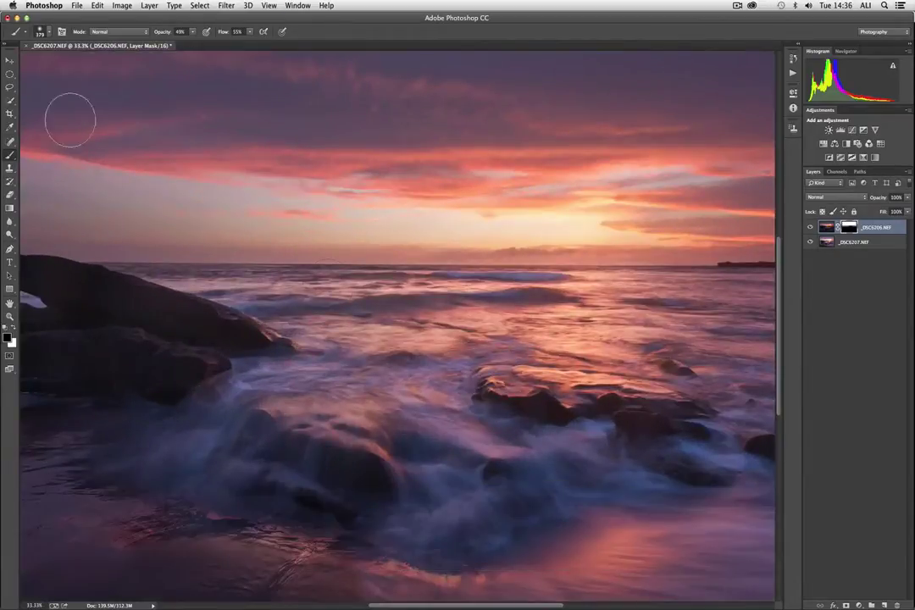
pyautogui.click(10, 59)
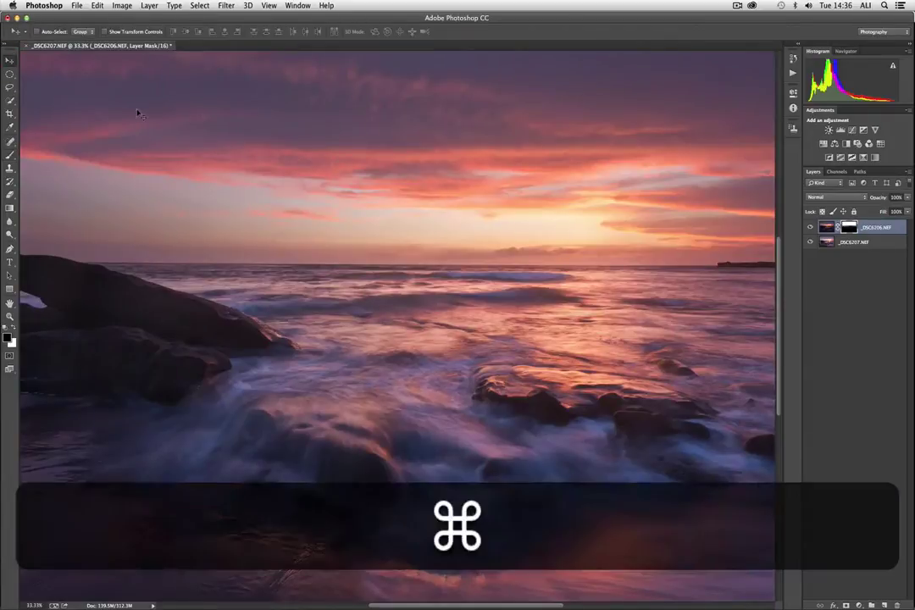
pyautogui.press('super+minus')
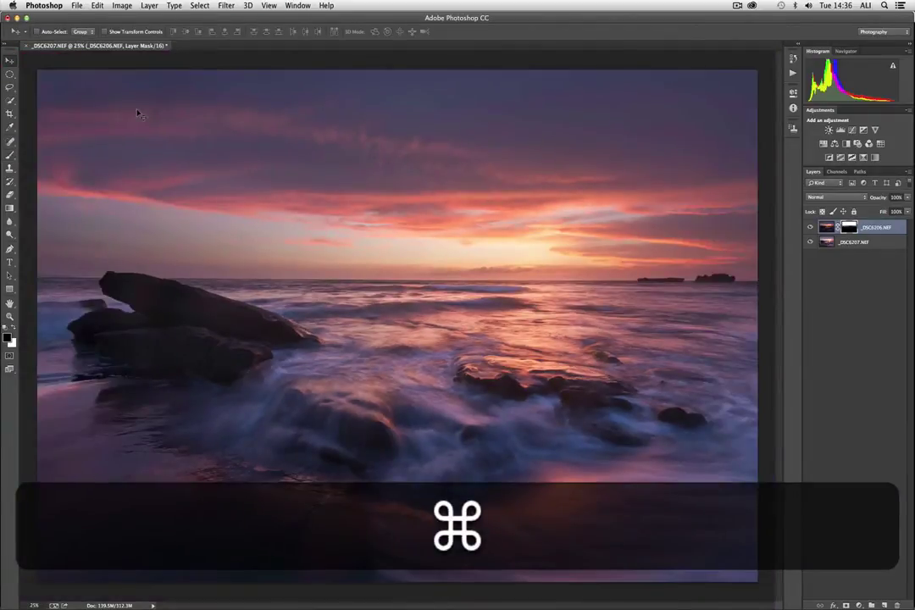